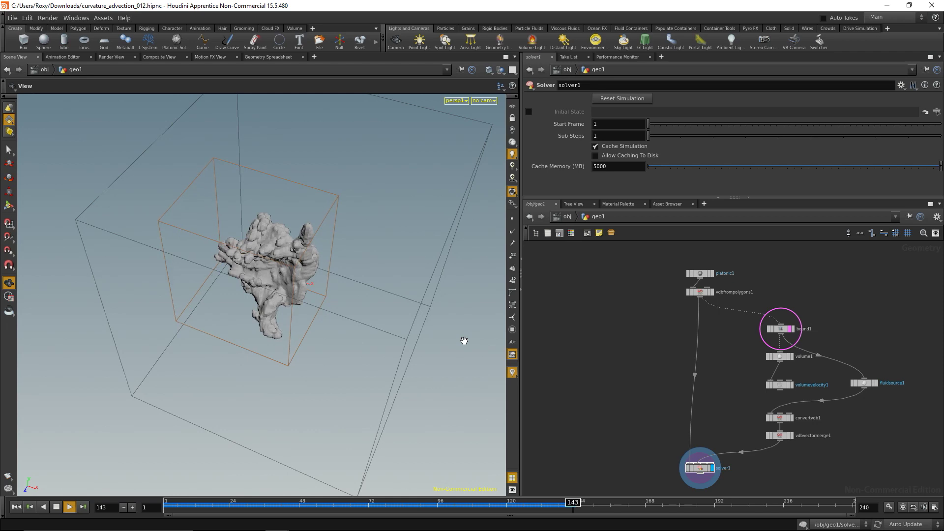
# - Stop playback at frame 1 and delete volume1 and volumevelocity1
pyautogui.click(58, 509)
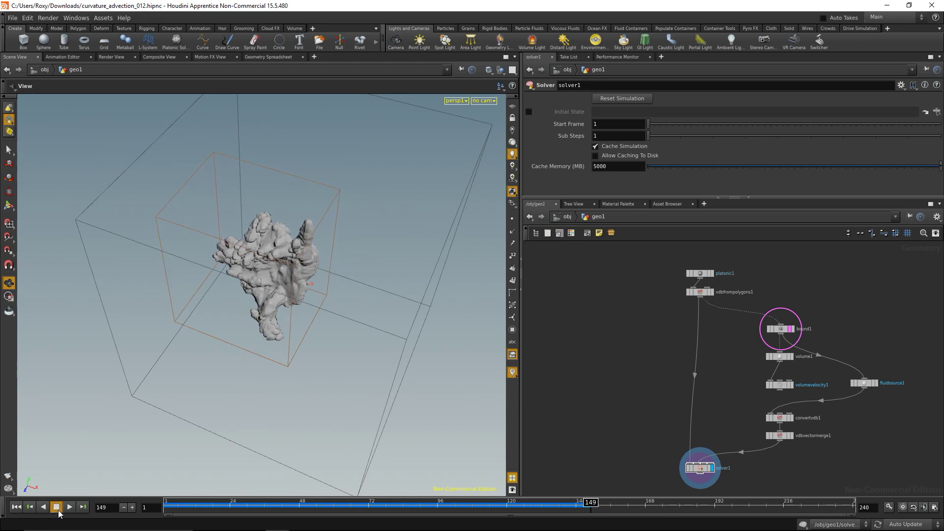
pyautogui.click(16, 507)
pyautogui.moveTo(733, 354); pyautogui.dragTo(777, 392)
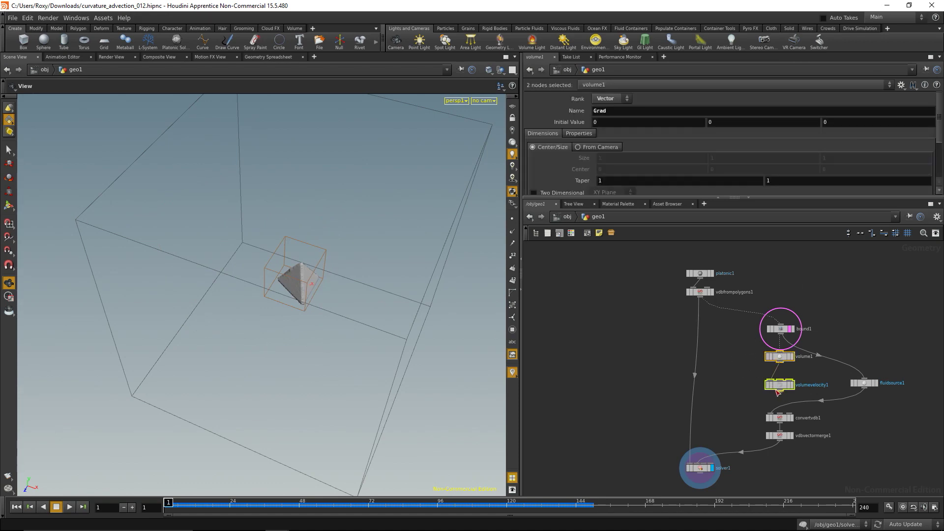
pyautogui.press('Delete')
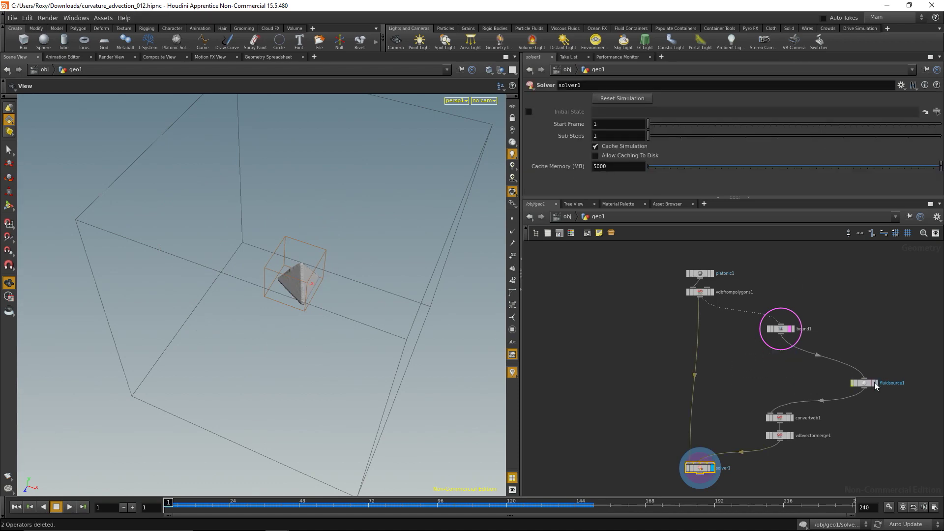
# - Move fluidsource1, convertvdb1, vdbvectormerge1 and solver1 up into a compact chain under bound1
pyautogui.moveTo(874, 383); pyautogui.dragTo(787, 361)
pyautogui.moveTo(811, 410); pyautogui.dragTo(779, 388)
pyautogui.moveTo(702, 471); pyautogui.dragTo(702, 432)
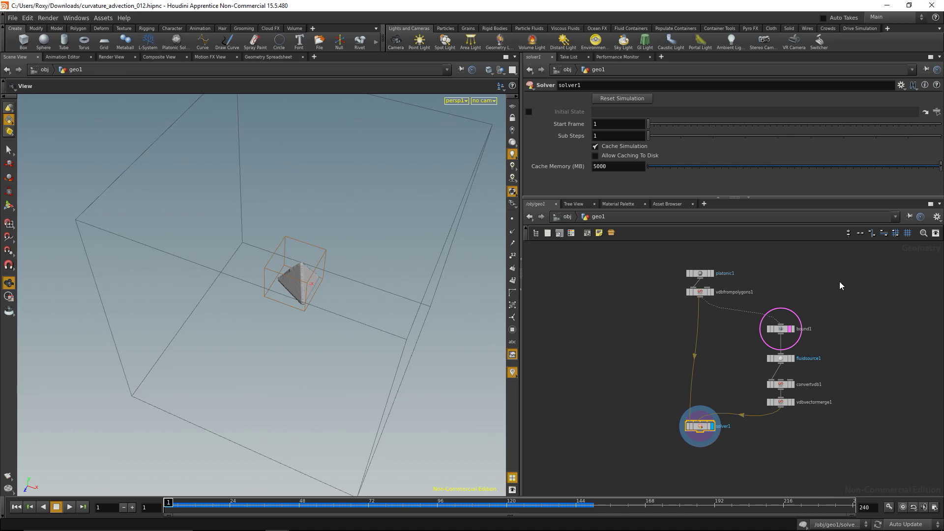
# - Paste a copy of platonic1 as platonic2, place it to the right and display it
pyautogui.moveTo(841, 285); pyautogui.dragTo(784, 331, button='middle')
pyautogui.moveTo(684, 284); pyautogui.dragTo(634, 328)
pyautogui.hotkey('ctrl', 'v')
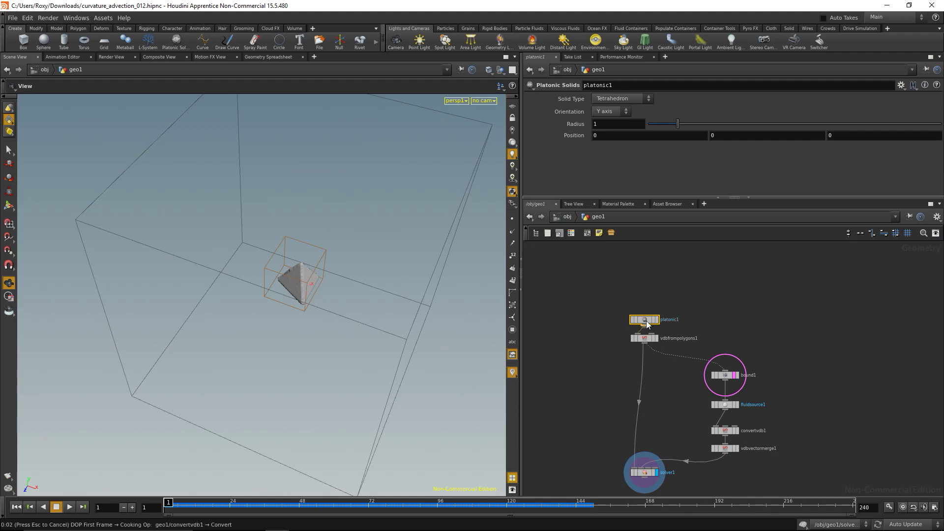
pyautogui.moveTo(647, 325); pyautogui.dragTo(759, 324)
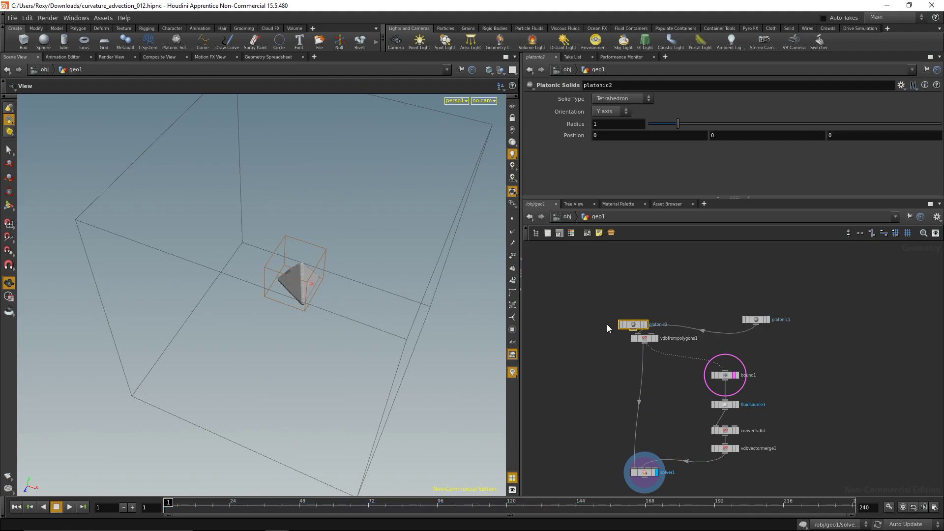
pyautogui.moveTo(634, 325)
pyautogui.mouseDown()
pyautogui.moveTo(785, 301)
pyautogui.moveTo(647, 320)
pyautogui.mouseUp()
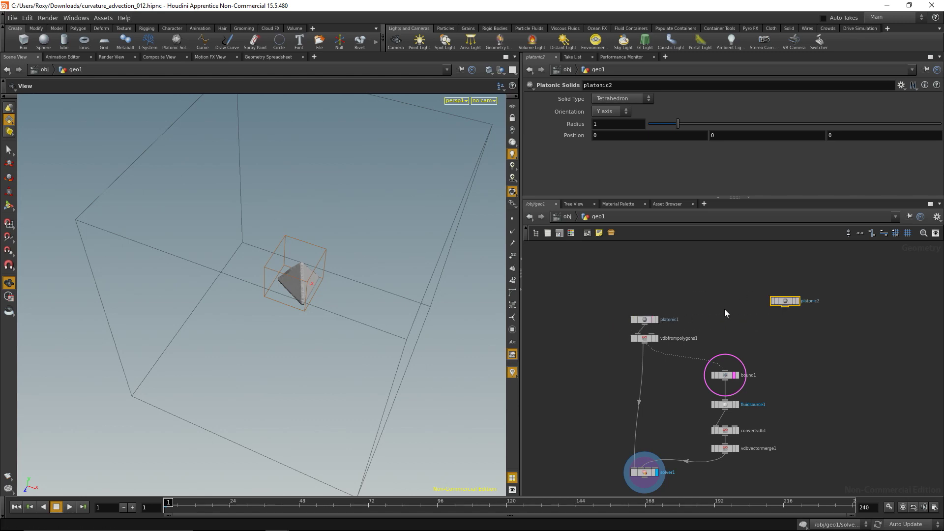
pyautogui.moveTo(785, 303); pyautogui.dragTo(732, 317)
pyautogui.click(741, 337)
# - Set platonic2's Solid Type to Octahedron with Radius 2
pyautogui.click(619, 99)
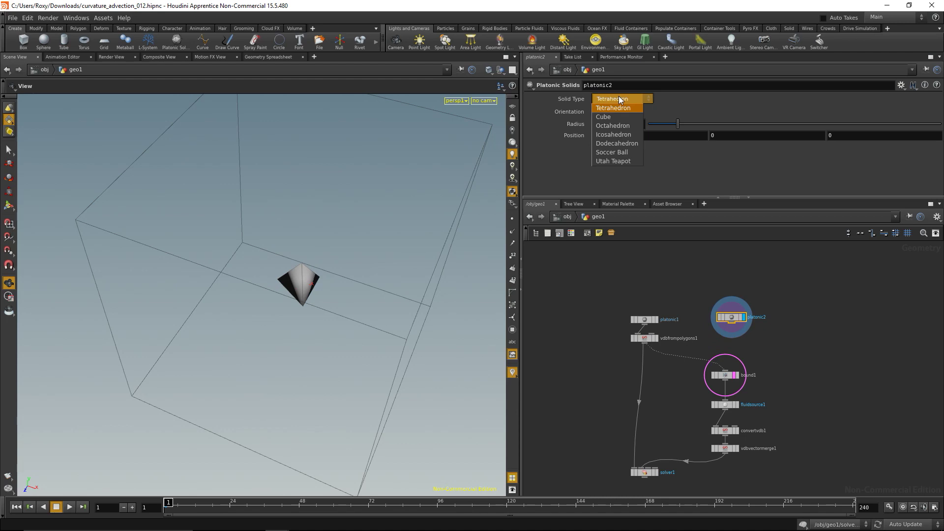
pyautogui.click(621, 126)
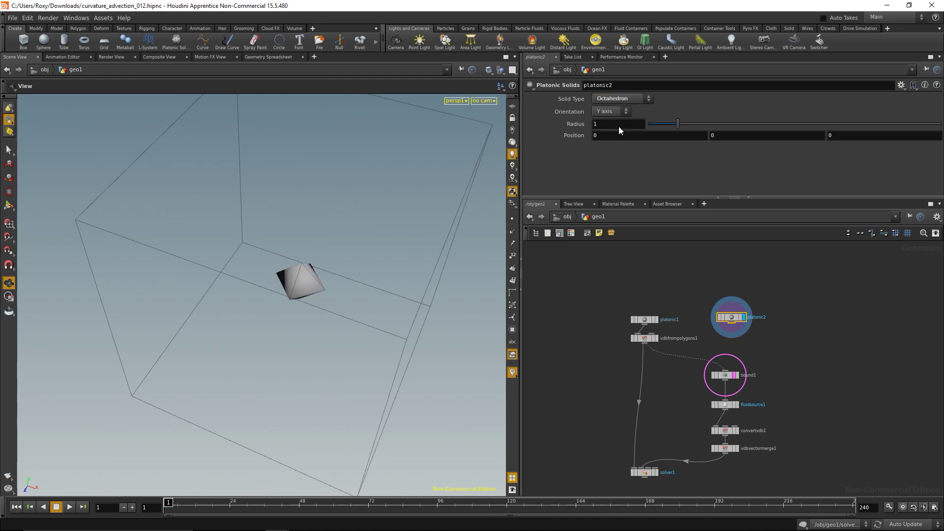
pyautogui.moveTo(356, 328); pyautogui.dragTo(337, 293)
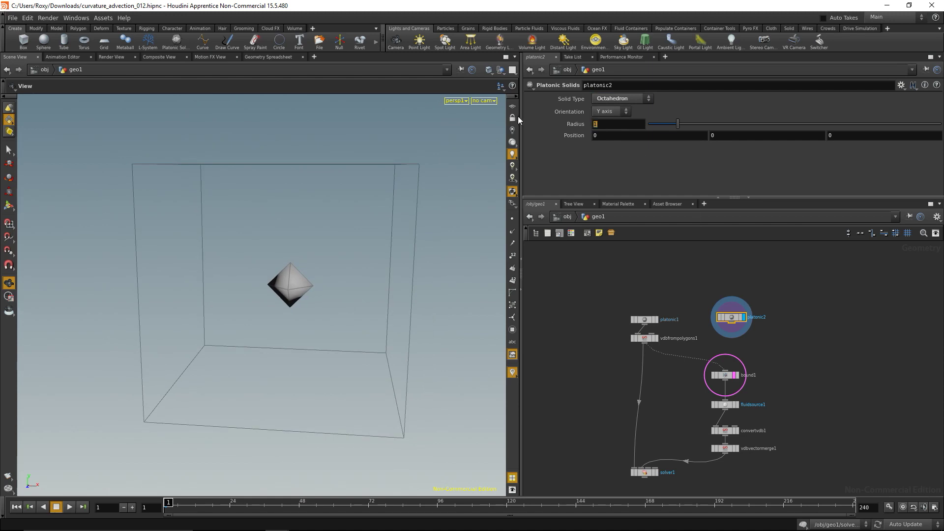
pyautogui.write('2')
pyautogui.press('Return')
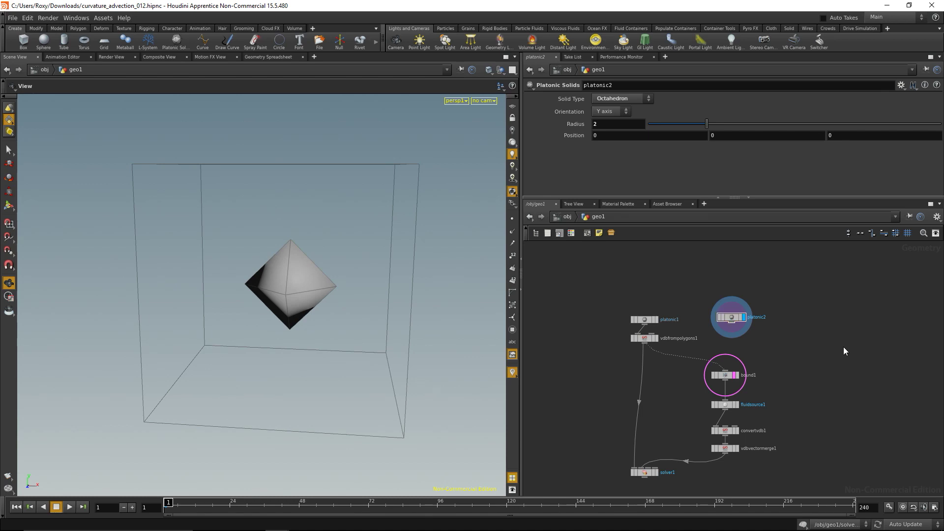
pyautogui.press('Tab')
# - Add a PolyWire node fed by platonic2 and display it
pyautogui.write('polyw')
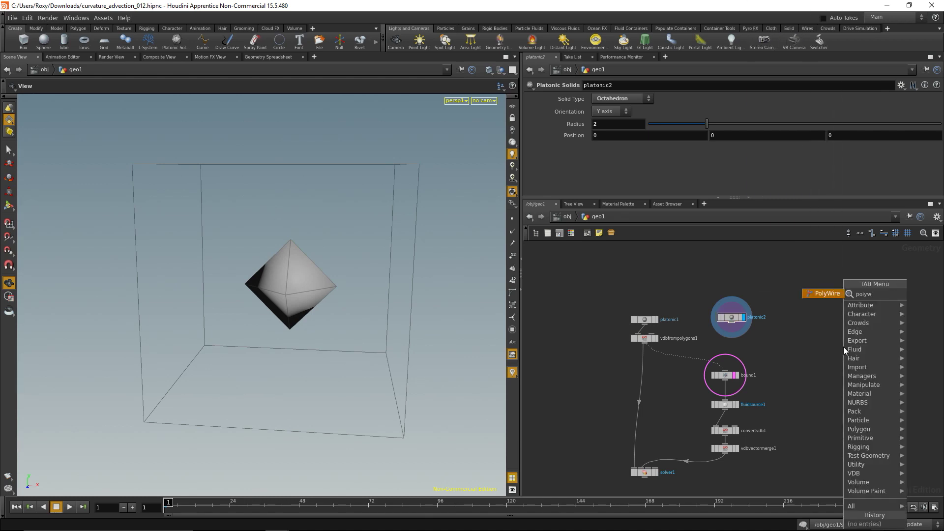
pyautogui.press('Return')
pyautogui.click(842, 347)
pyautogui.moveTo(735, 321); pyautogui.dragTo(844, 343)
pyautogui.click(856, 347)
pyautogui.moveTo(822, 308); pyautogui.dragTo(746, 334)
pyautogui.click(747, 333)
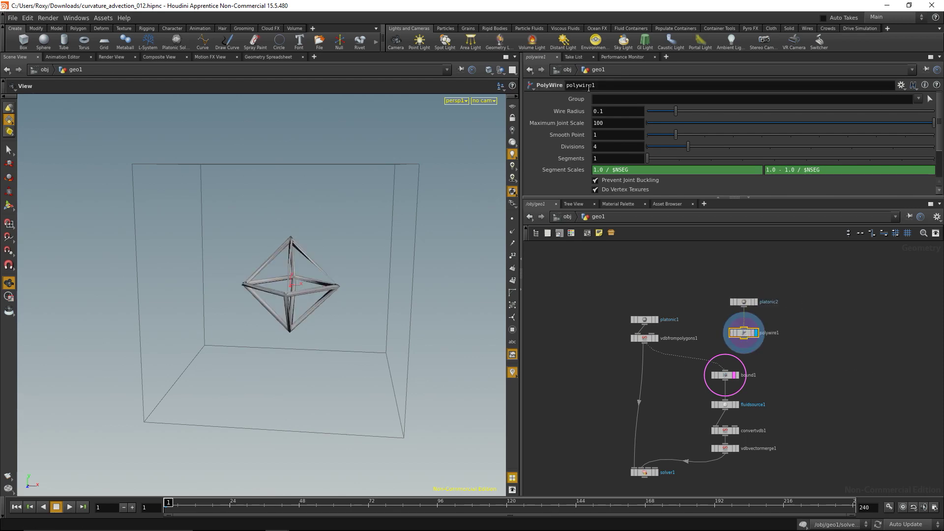
# - Give polywire1 16 divisions and segments, Wire Radius 0.35, and disable Prevent Joint Buckling
pyautogui.doubleClick(620, 149)
pyautogui.write('16')
pyautogui.press('Return')
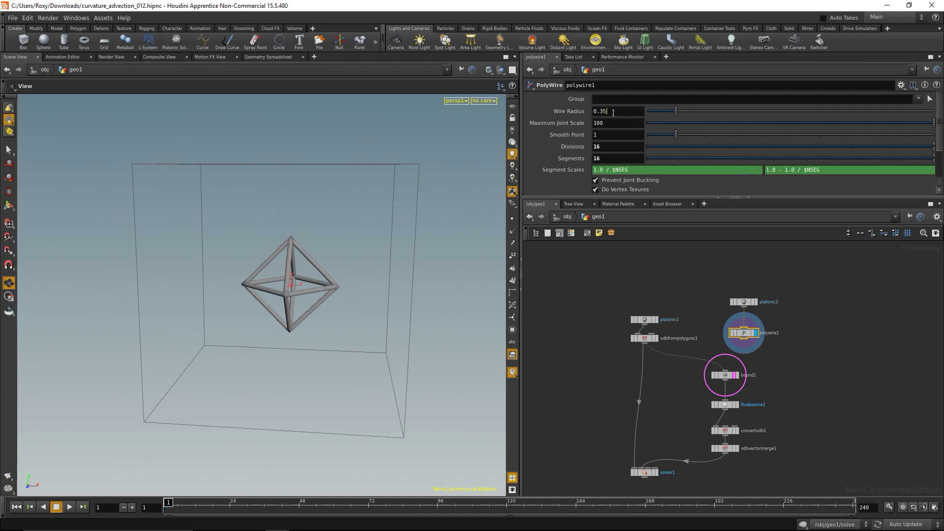
pyautogui.press('Return')
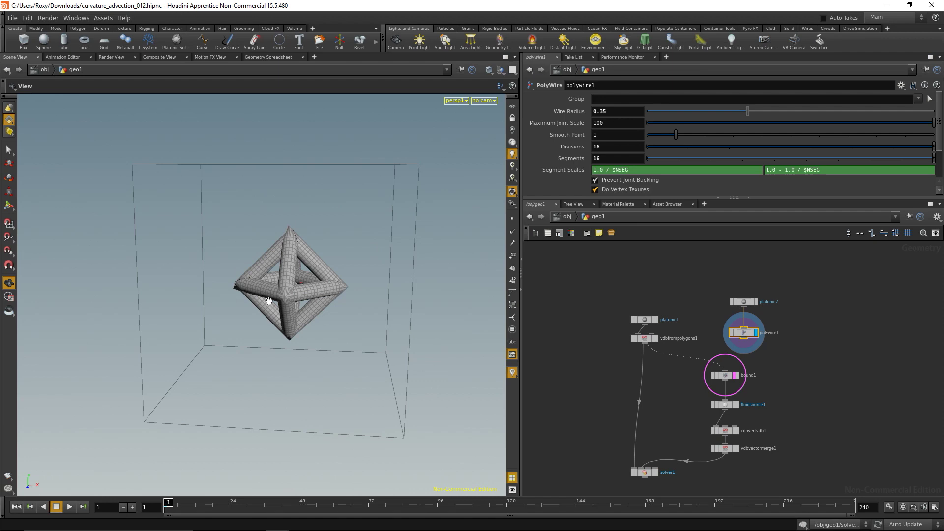
pyautogui.click(596, 180)
# - Inspect the tubes against platonic1, then move polywire1 under platonic2 and redisplay it
pyautogui.moveTo(278, 257); pyautogui.dragTo(435, 289)
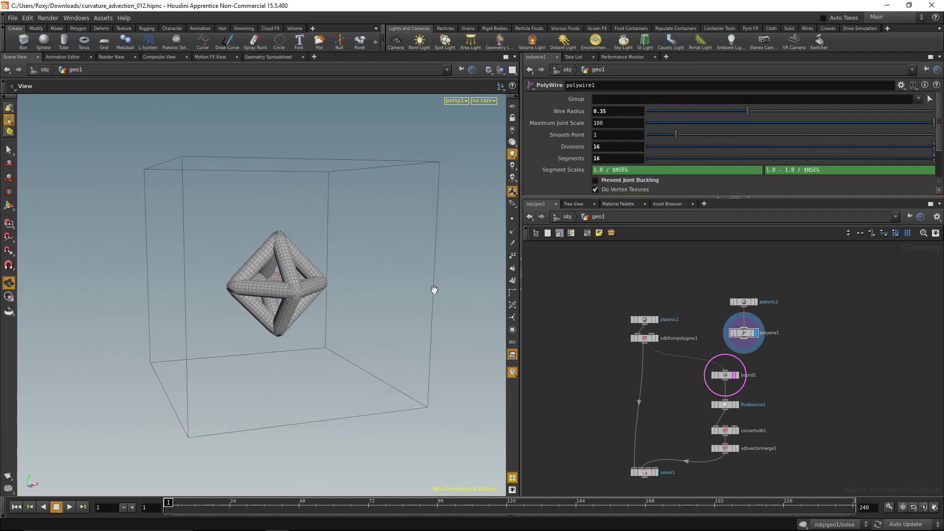
pyautogui.click(755, 337)
pyautogui.click(657, 320)
pyautogui.moveTo(405, 291); pyautogui.dragTo(275, 295)
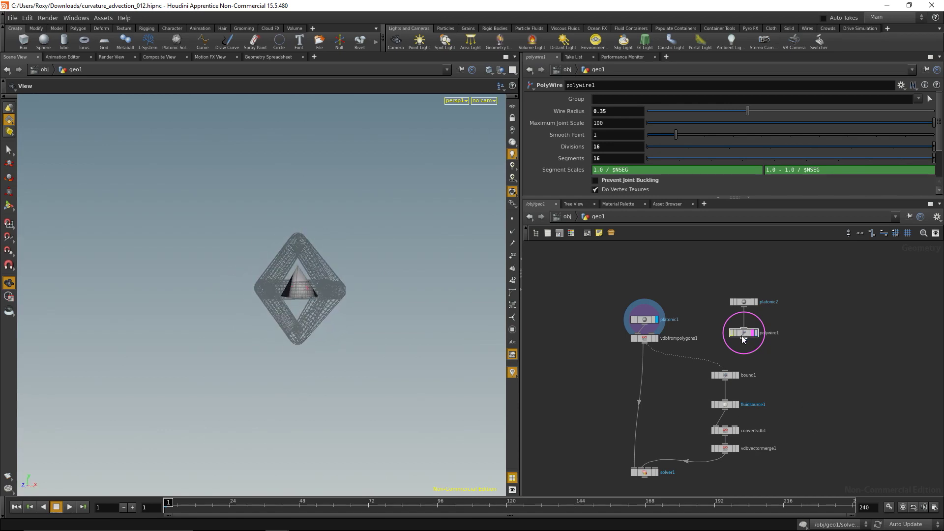
pyautogui.moveTo(742, 338); pyautogui.dragTo(743, 327)
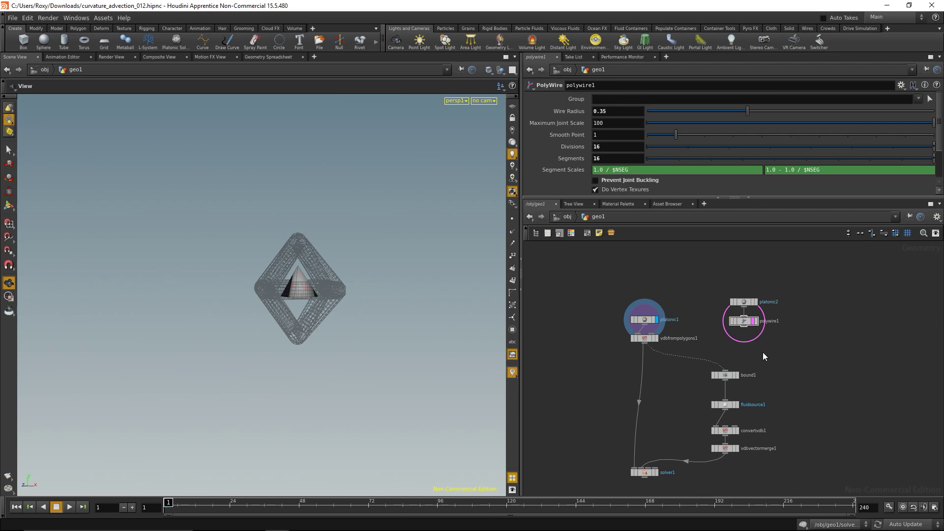
pyautogui.moveTo(763, 353); pyautogui.dragTo(761, 360, button='middle')
pyautogui.click(753, 329)
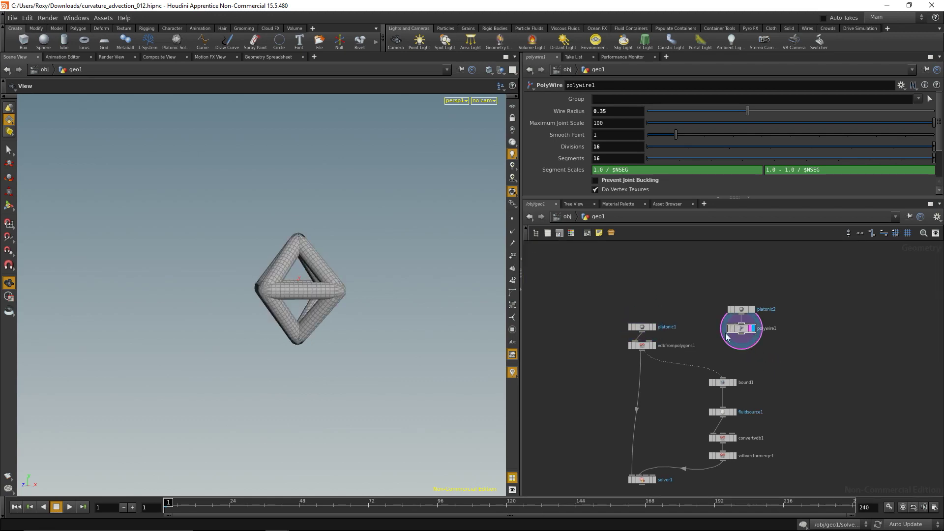
# - Add a VDB from Polygons node, vdbfrompolygons2, below polywire1 and display it
pyautogui.moveTo(742, 329); pyautogui.dragTo(787, 347)
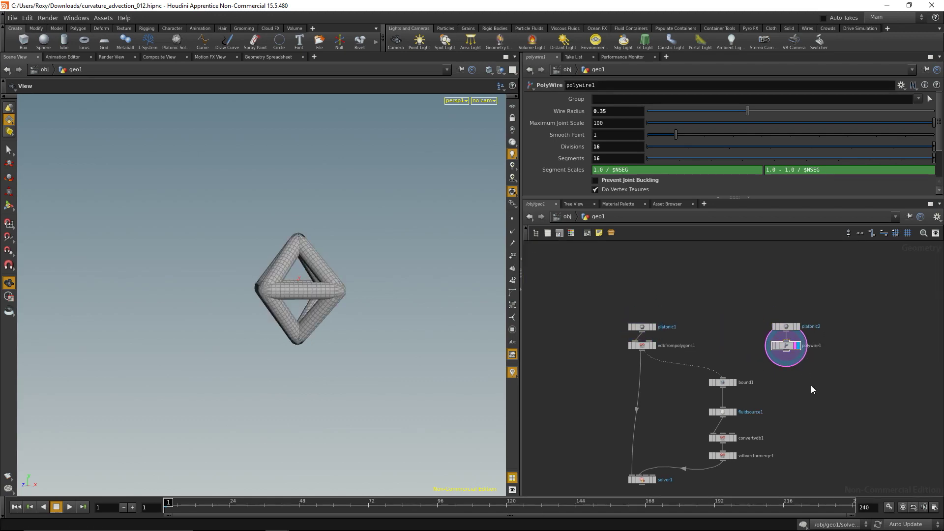
pyautogui.press('Tab')
pyautogui.write('vdbfrom')
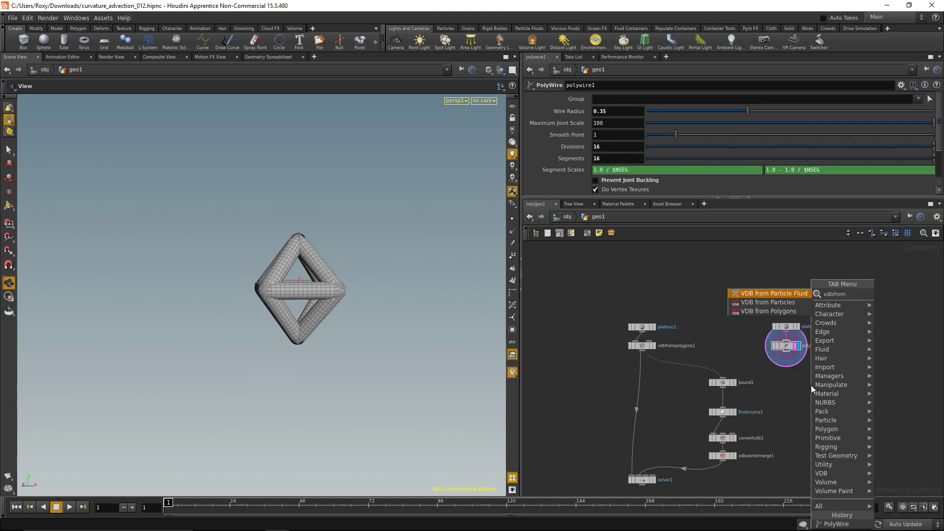
pyautogui.press('Down')
pyautogui.press('Down')
pyautogui.press('Return')
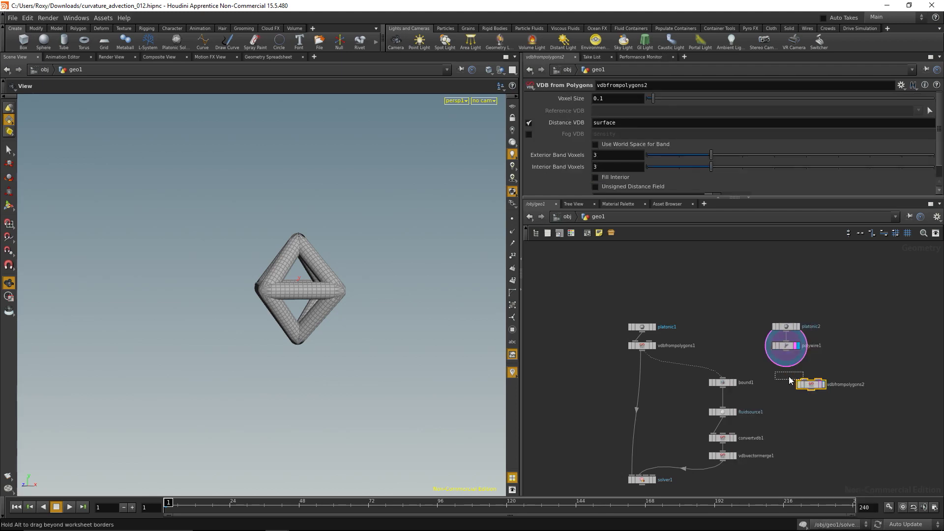
pyautogui.click(790, 378)
pyautogui.click(787, 372)
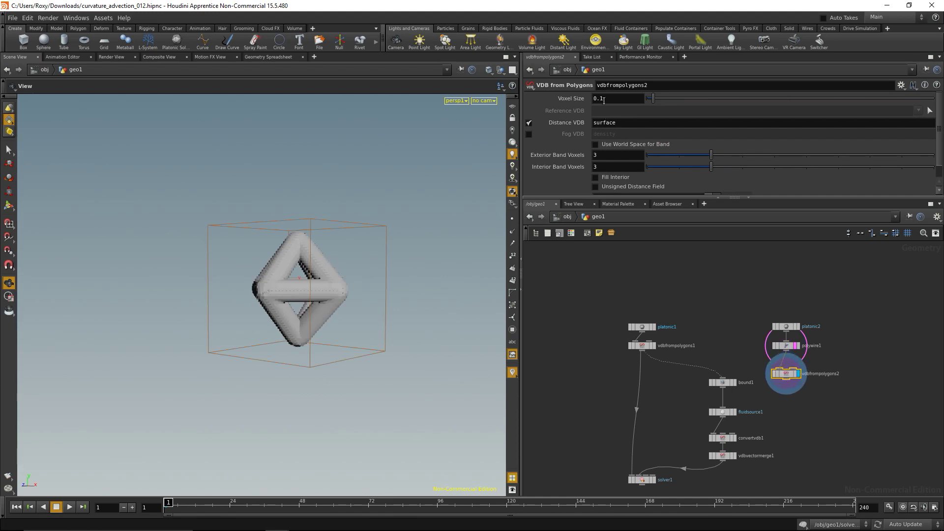
# - Link vdbfrompolygons2's Voxel Size to vdbfrompolygons1's Voxel Size as a relative reference
pyautogui.click(643, 346)
pyautogui.rightClick(628, 99)
pyautogui.click(659, 140)
pyautogui.click(788, 373)
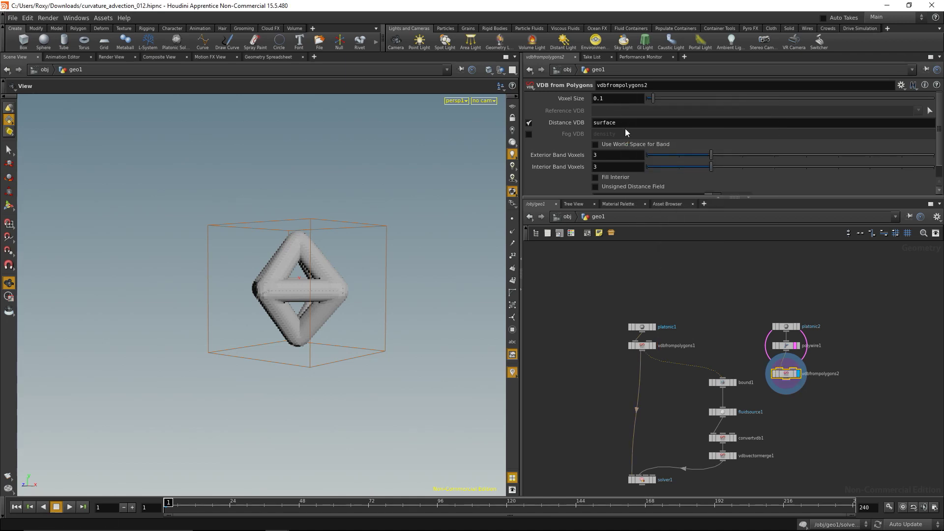
pyautogui.rightClick(608, 99)
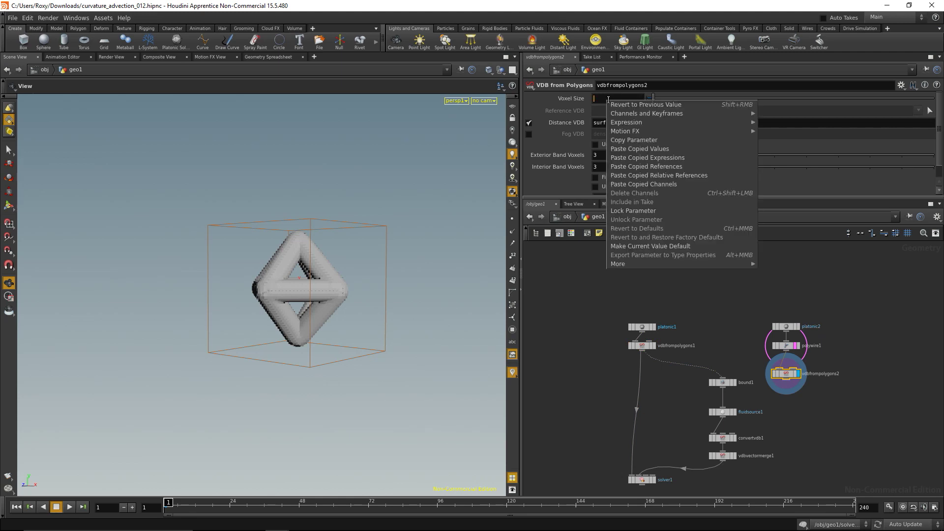
pyautogui.click(669, 176)
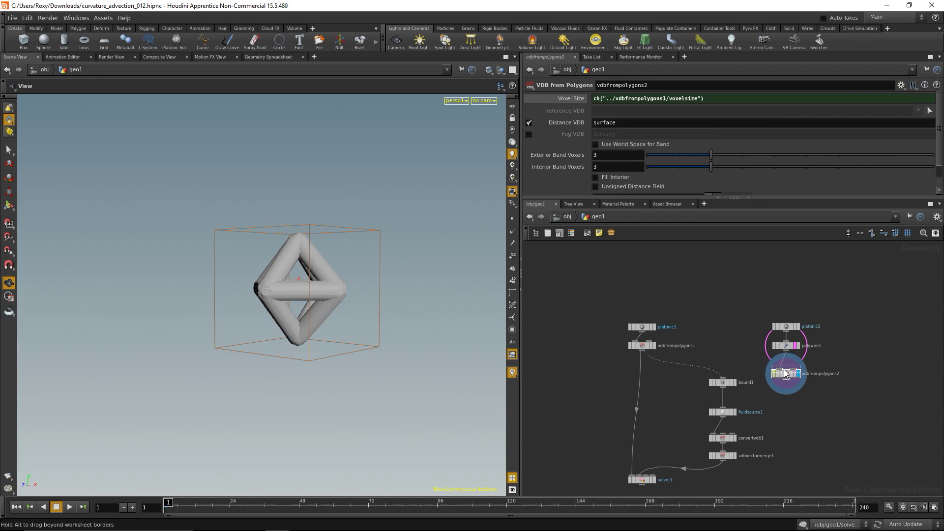
pyautogui.moveTo(782, 374); pyautogui.dragTo(782, 366)
pyautogui.moveTo(272, 295); pyautogui.dragTo(305, 275)
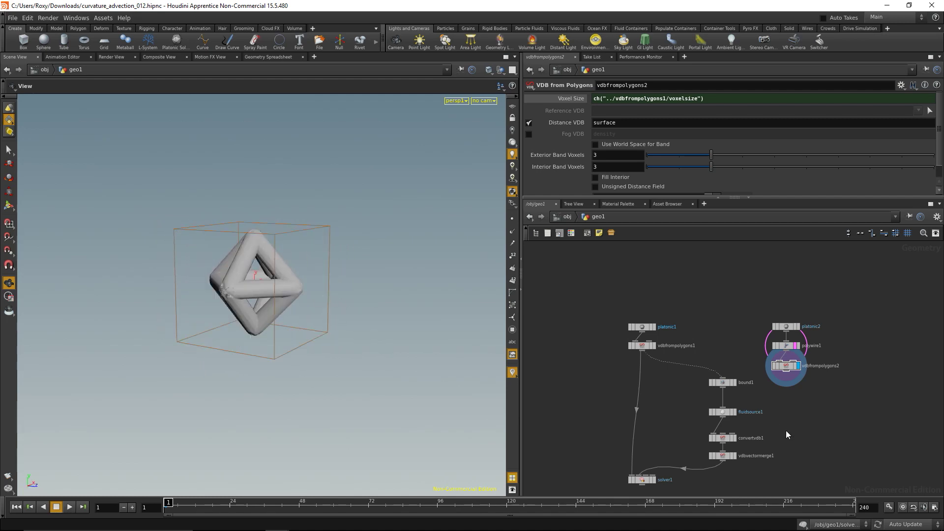
# - Add a VDB Reshape SDF node fed by vdbfrompolygons2
pyautogui.moveTo(786, 432); pyautogui.dragTo(796, 374, button='middle')
pyautogui.press('Tab')
pyautogui.write('rsha')
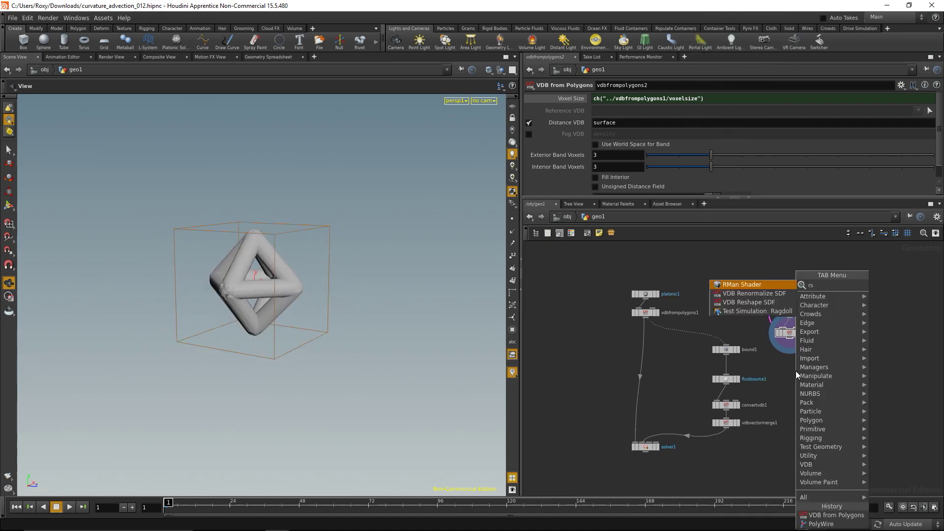
pyautogui.press('BackSpace')
pyautogui.press('BackSpace')
pyautogui.press('BackSpace')
pyautogui.write('esh')
pyautogui.press('Return')
pyautogui.click(795, 370)
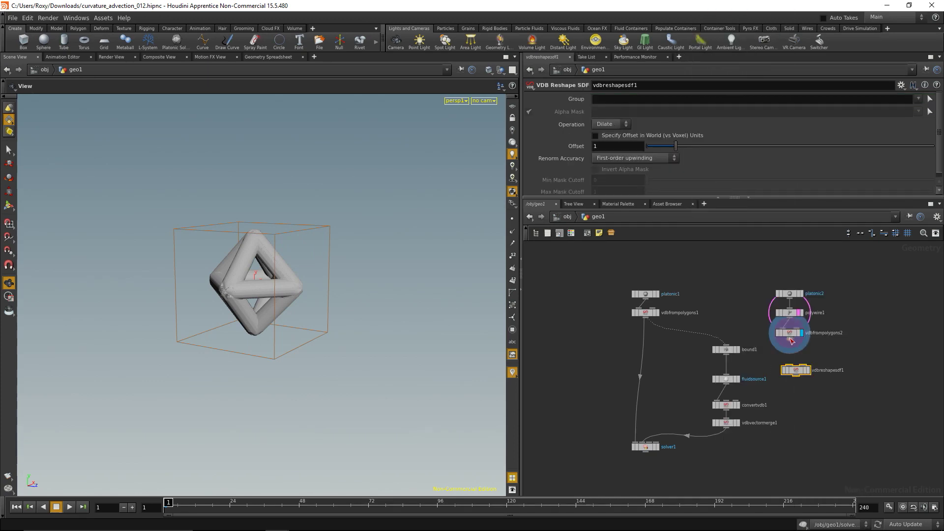
pyautogui.moveTo(791, 340)
pyautogui.mouseDown()
pyautogui.moveTo(797, 374)
pyautogui.moveTo(793, 359)
pyautogui.mouseUp()
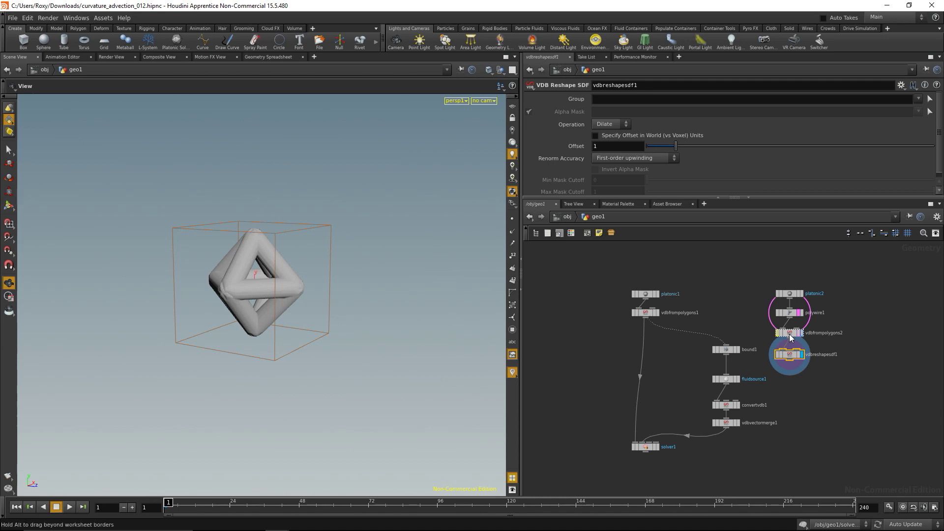
# - Turn on Fill Interior for vdbfrompolygons2 with Exterior Band Voxels at 12
pyautogui.click(789, 334)
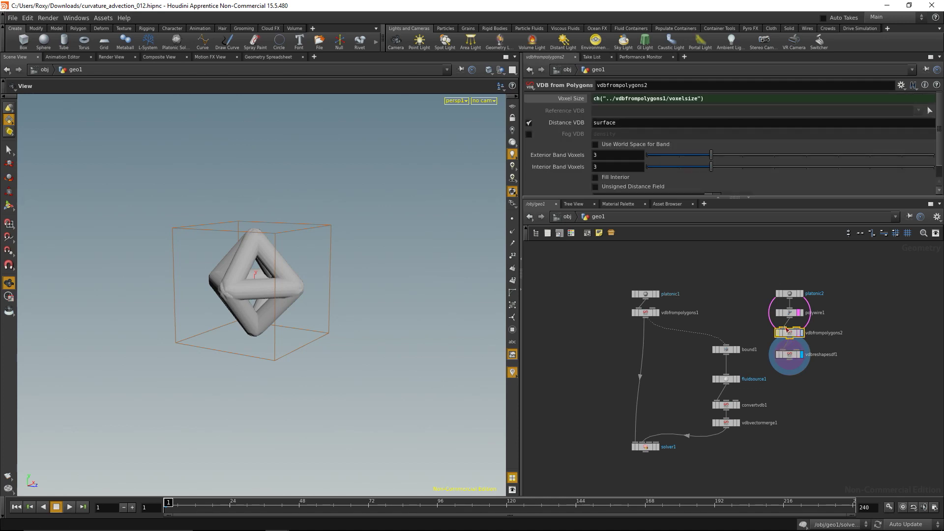
pyautogui.click(595, 176)
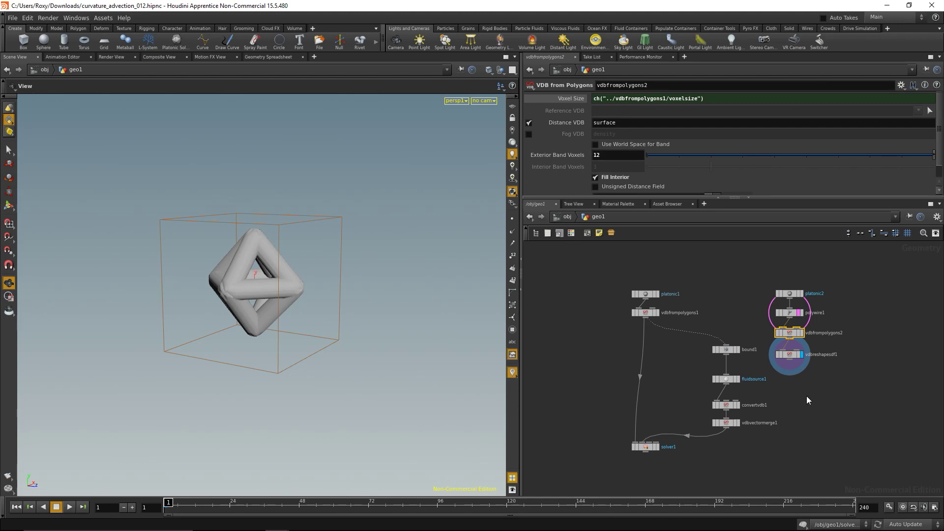
pyautogui.scroll(3, 807, 397)
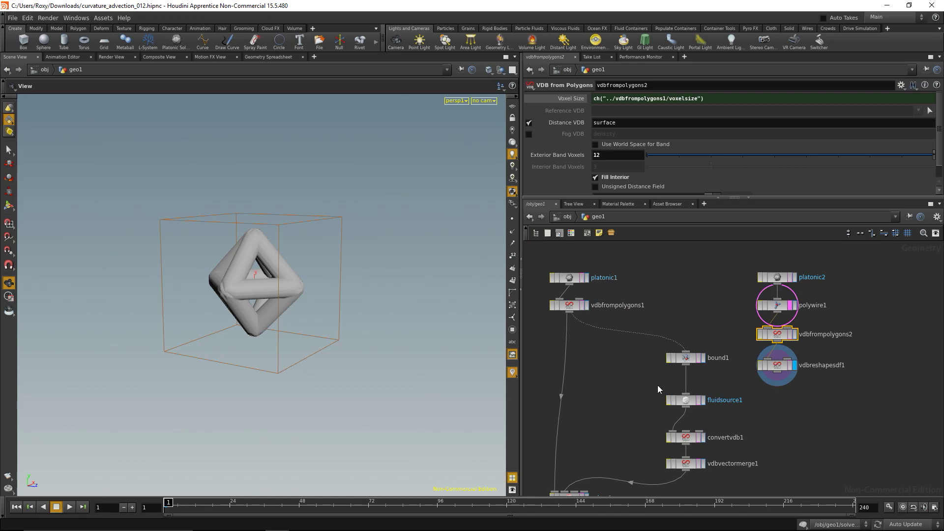
# - Add a Volume node fed by bound1 and display it
pyautogui.moveTo(814, 415); pyautogui.dragTo(758, 385, button='middle')
pyautogui.press('Tab')
pyautogui.write('volume')
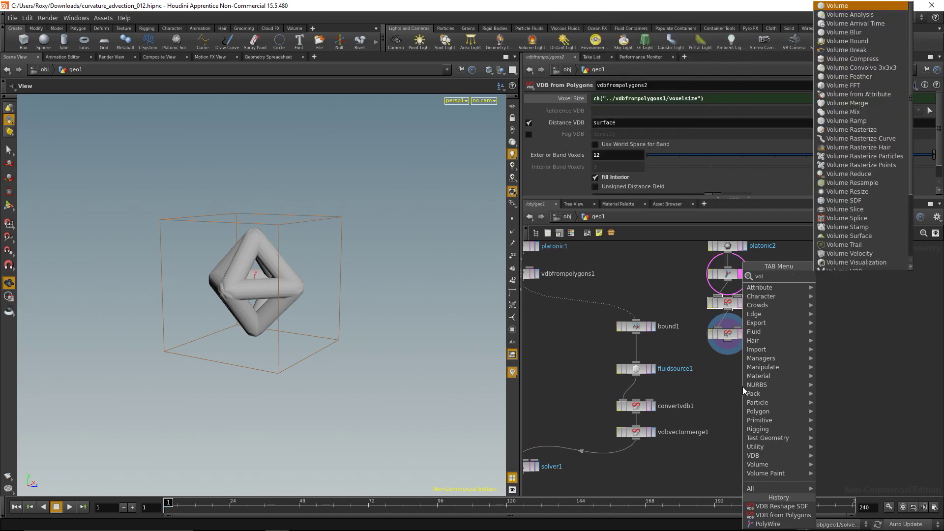
pyautogui.press('Return')
pyautogui.click(742, 387)
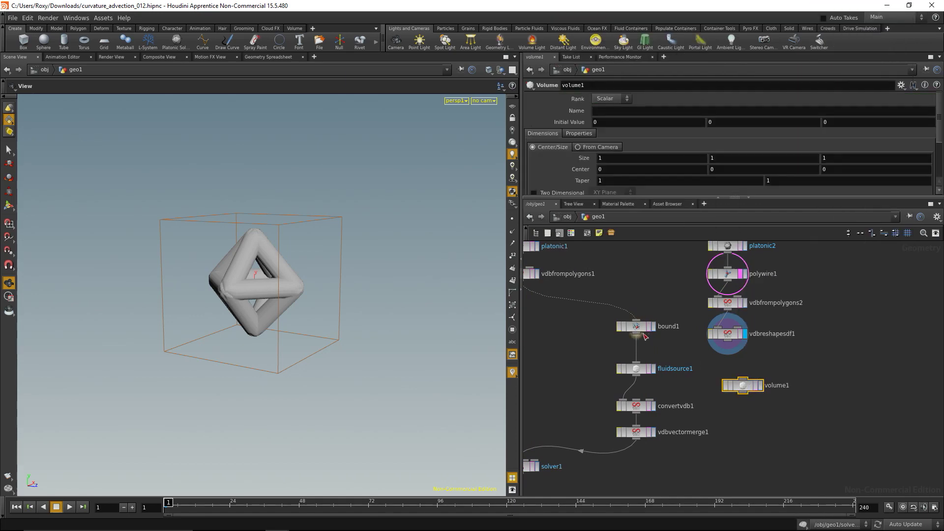
pyautogui.click(742, 383)
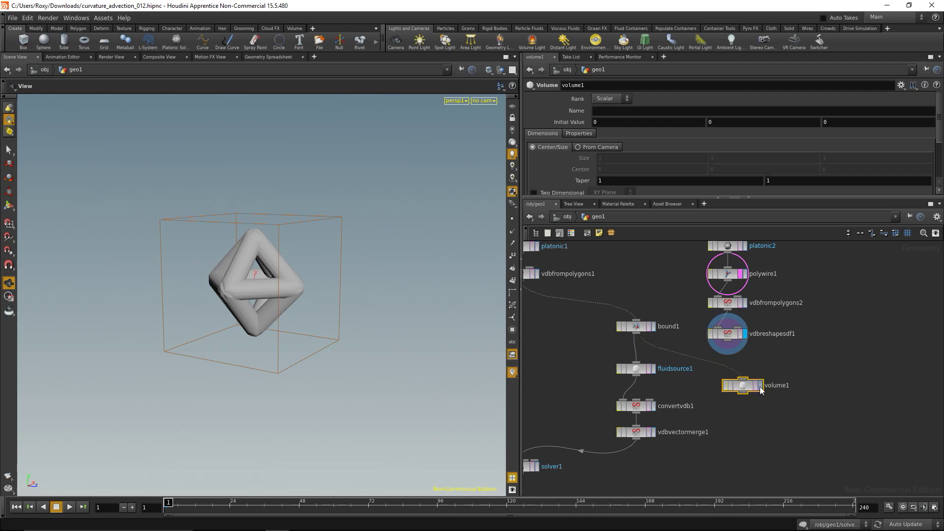
pyautogui.click(760, 385)
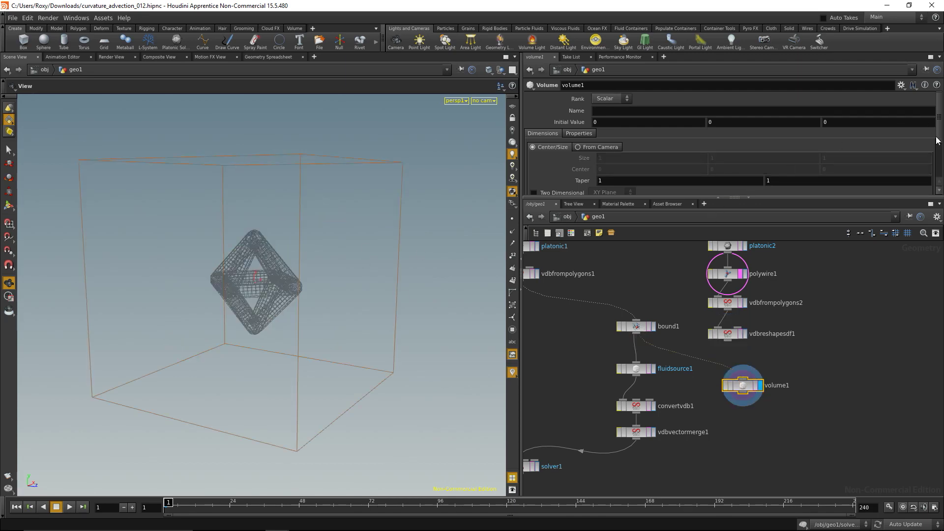
# - Set volume1's Uniform Sampling to By Size
pyautogui.moveTo(940, 140); pyautogui.dragTo(941, 176)
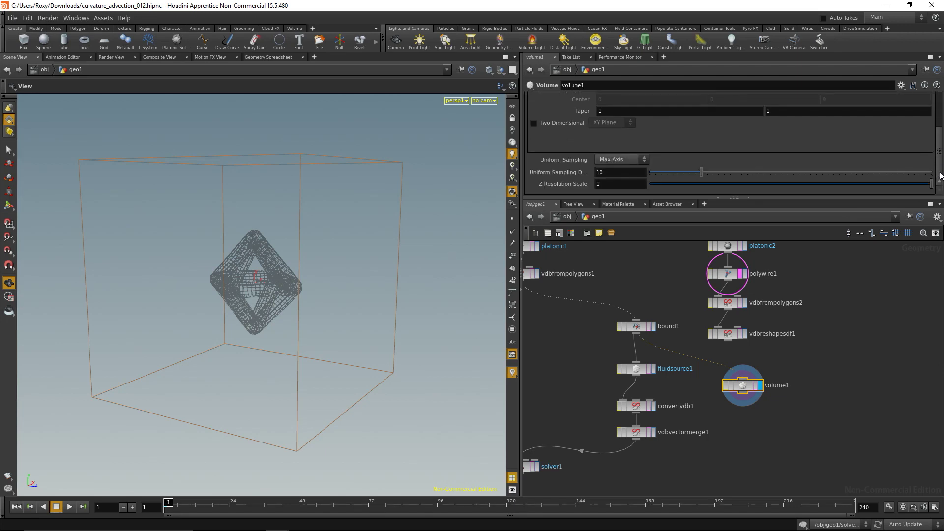
pyautogui.moveTo(674, 283); pyautogui.dragTo(716, 296, button='middle')
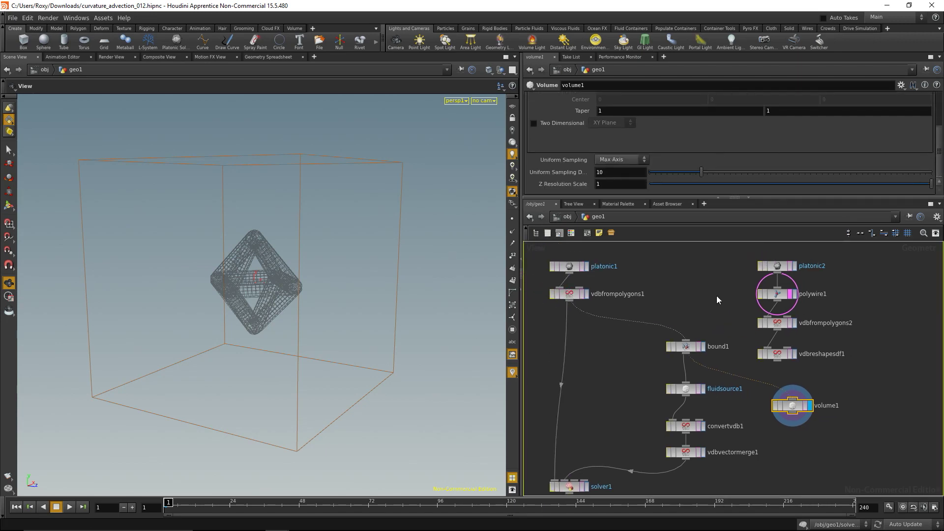
pyautogui.click(644, 160)
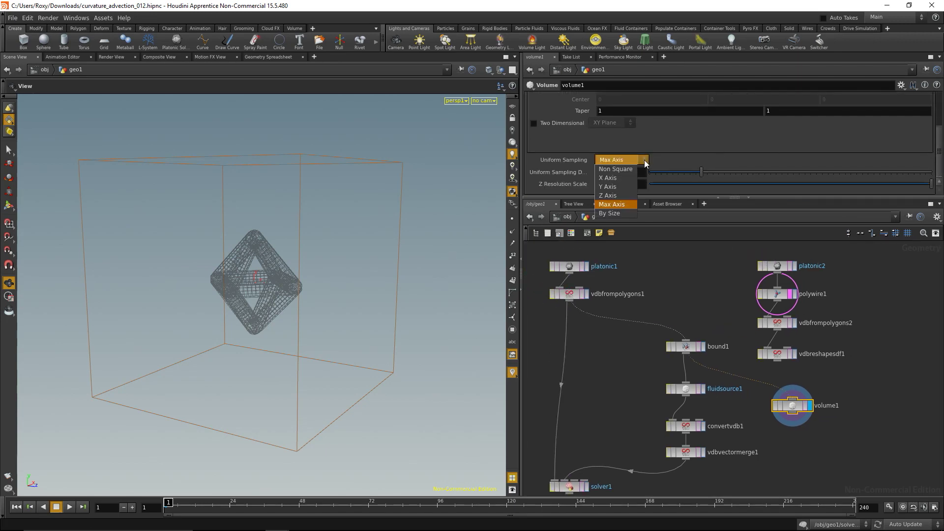
pyautogui.click(609, 214)
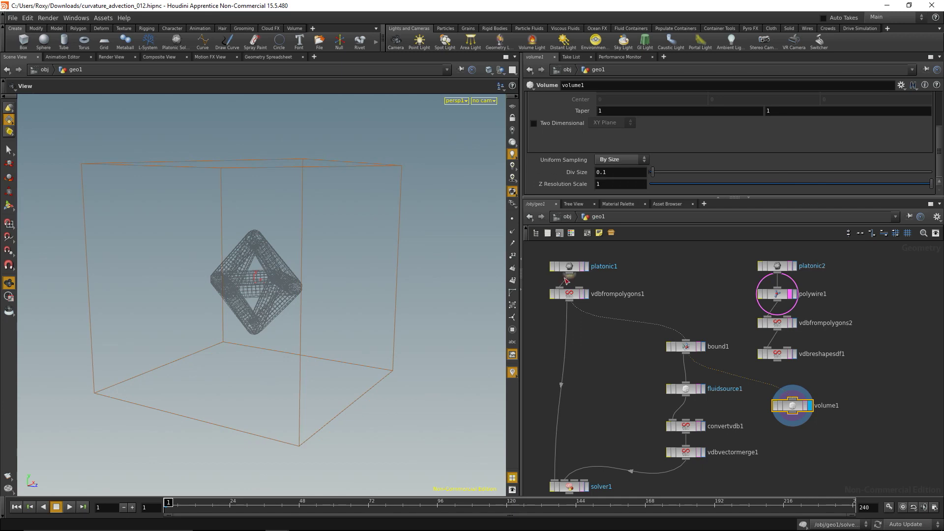
# - Link volume1's Div Size to vdbfrompolygons1's Voxel Size via a relative reference
pyautogui.click(573, 294)
pyautogui.rightClick(614, 99)
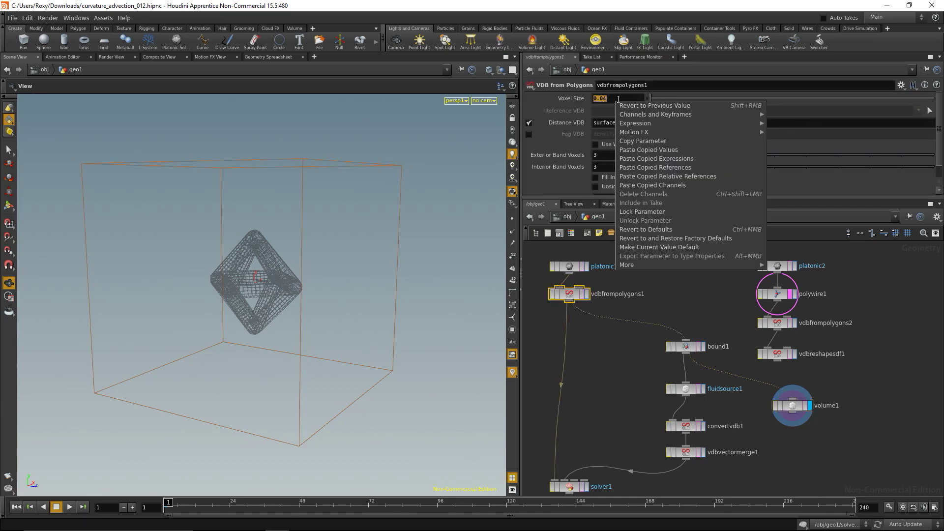
pyautogui.click(654, 141)
pyautogui.click(792, 405)
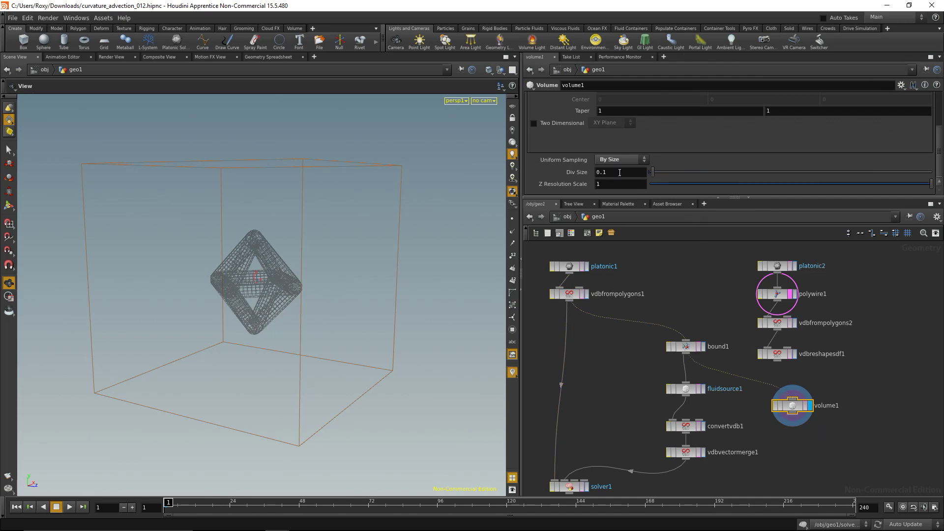
pyautogui.click(620, 172)
pyautogui.rightClick(620, 174)
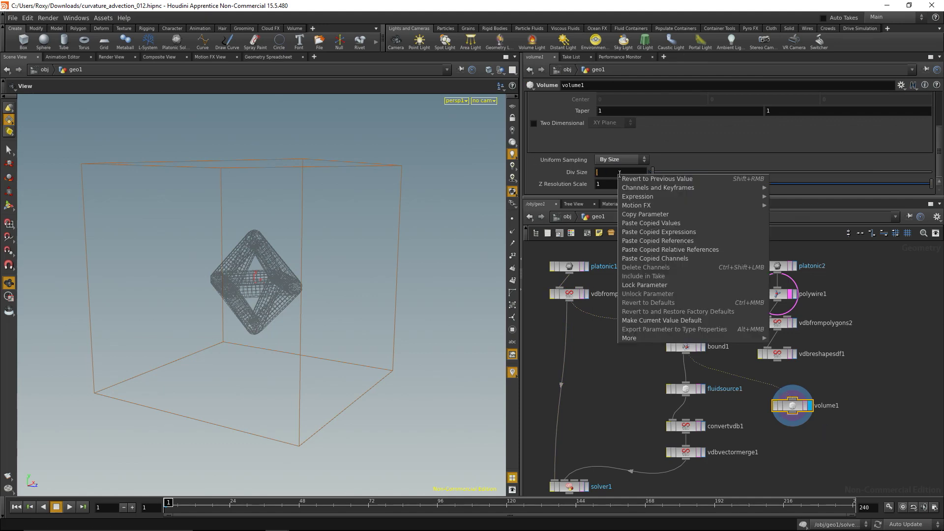
pyautogui.click(683, 250)
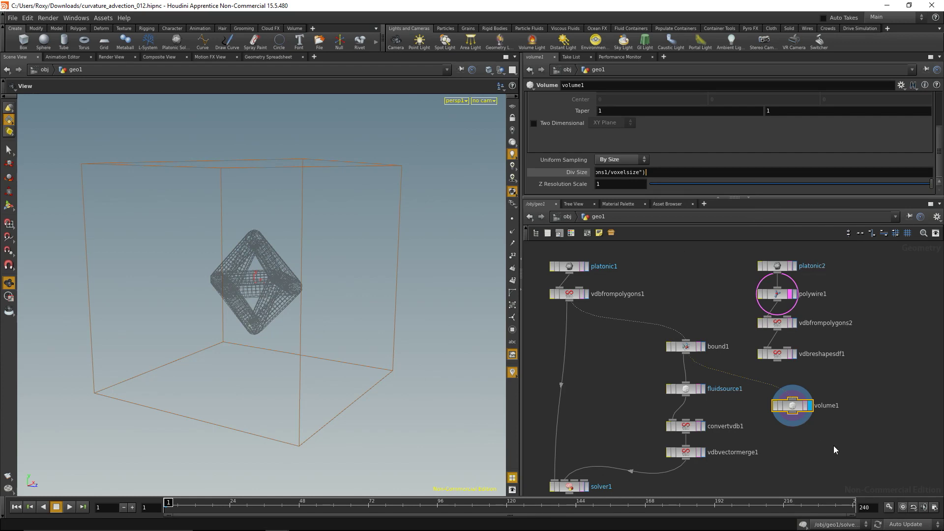
pyautogui.click(833, 445)
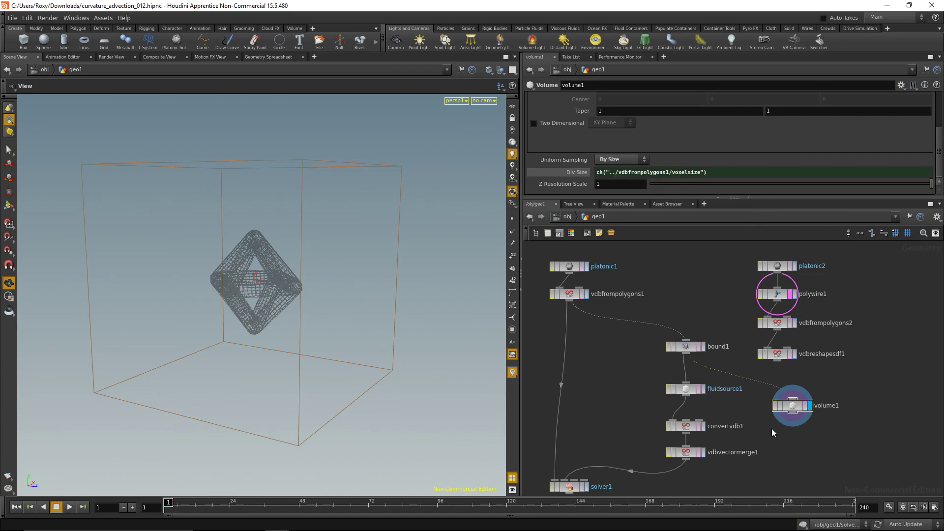
pyautogui.moveTo(857, 428); pyautogui.dragTo(758, 441, button='middle')
# - Move the platonic2-to-vdbreshapesdf1 collision chain to the right
pyautogui.moveTo(728, 268); pyautogui.dragTo(768, 377)
pyautogui.moveTo(698, 421); pyautogui.dragTo(683, 388)
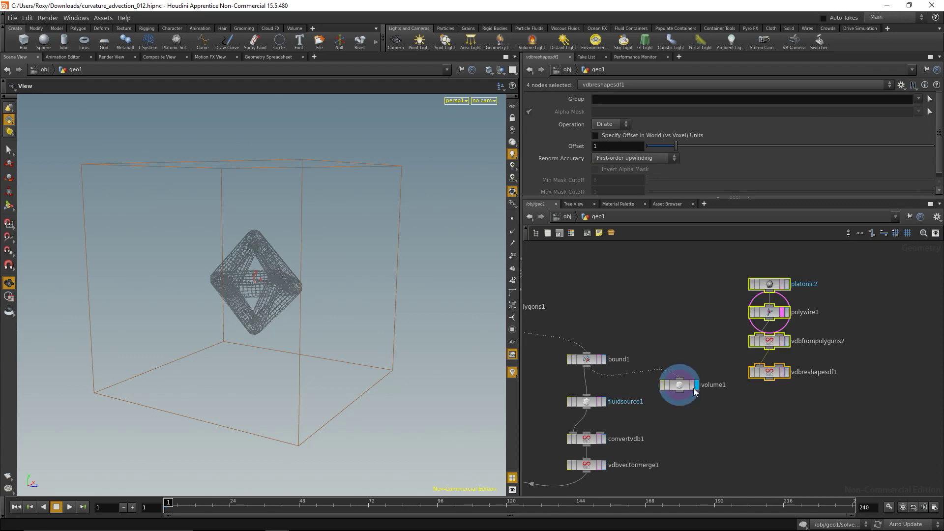
pyautogui.click(760, 383)
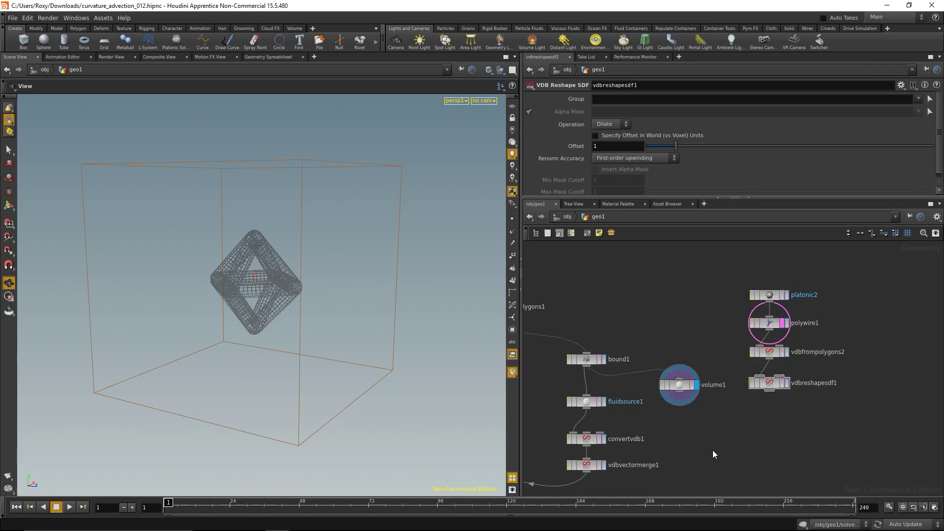
# - Add a Volume VOP taking volume1 and vdbreshapesdf1 as its two inputs
pyautogui.press('Tab')
pyautogui.write('volume vop')
pyautogui.press('Return')
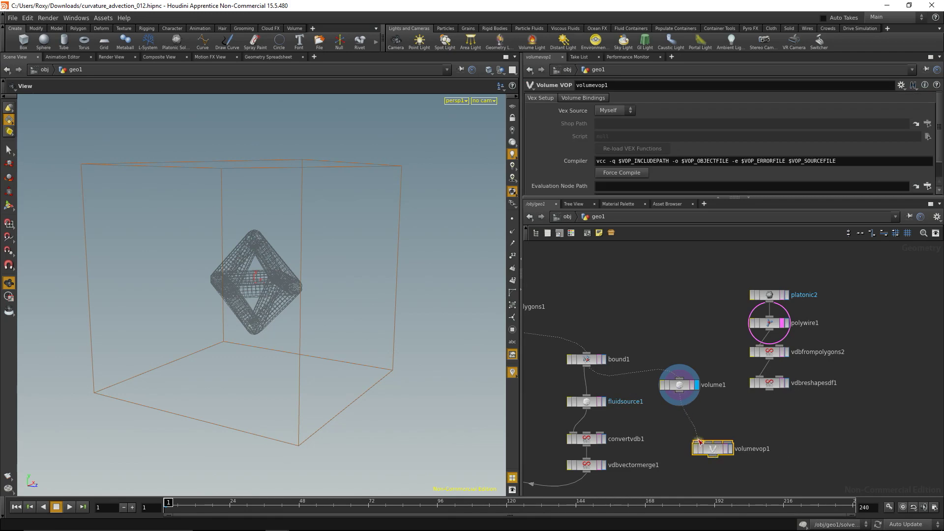
pyautogui.moveTo(773, 394); pyautogui.dragTo(708, 441)
pyautogui.click(688, 386)
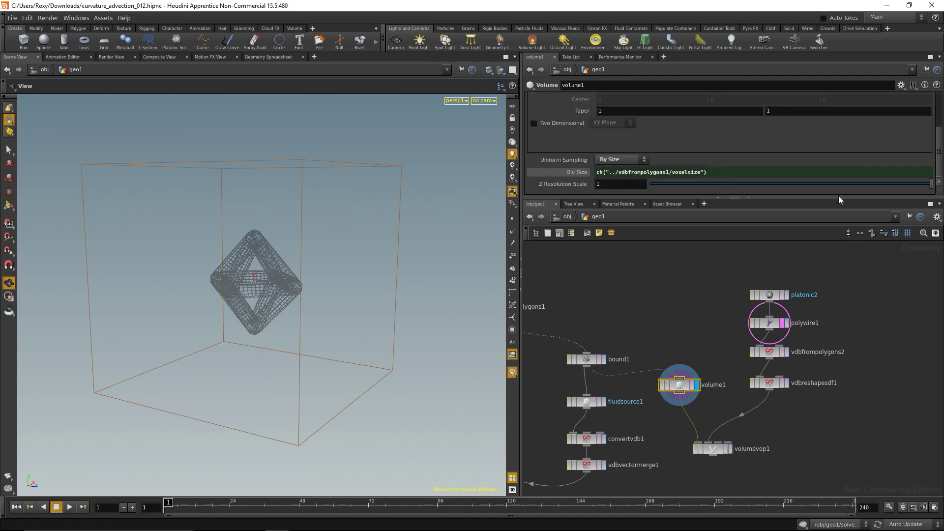
pyautogui.moveTo(839, 196); pyautogui.dragTo(839, 301)
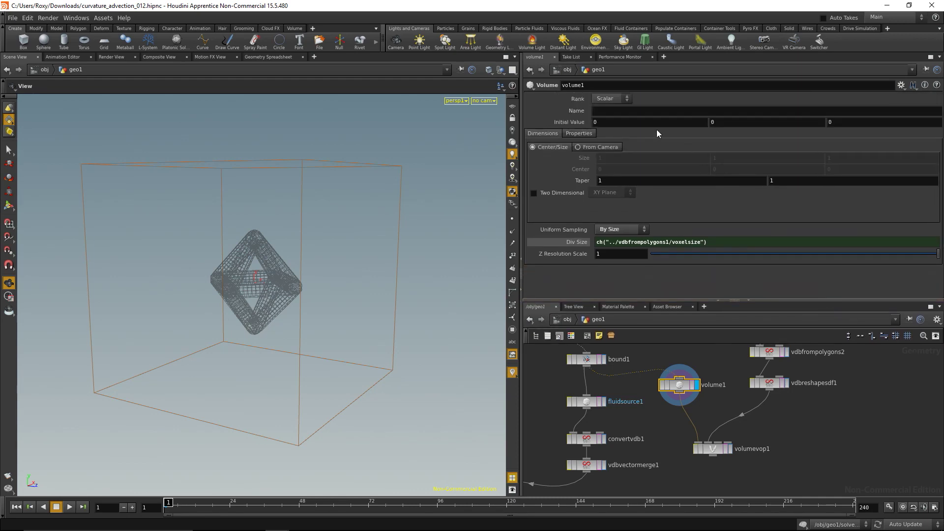
# - Set volume1's Rank to Vector and name the volume vel
pyautogui.click(605, 100)
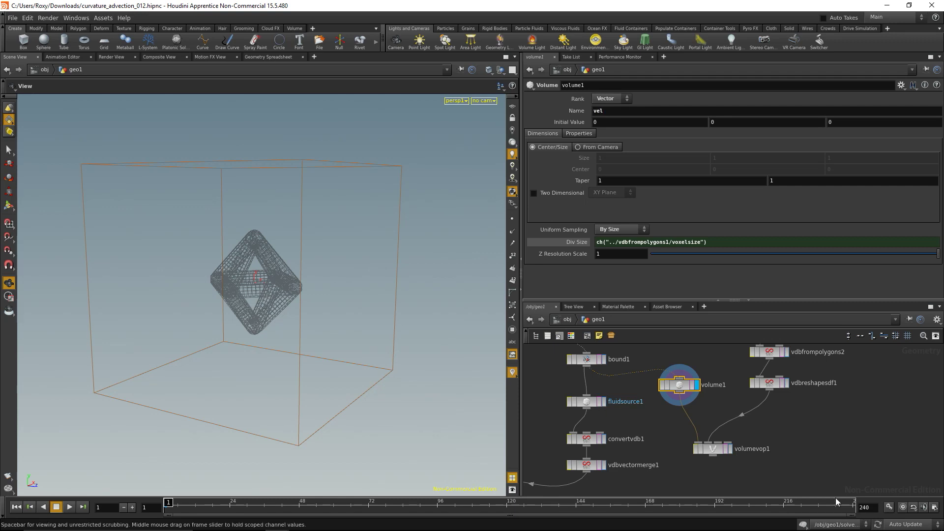
pyautogui.moveTo(712, 460); pyautogui.dragTo(727, 444, button='middle')
# - Inside volumevop1, add a Curl Noise node
pyautogui.doubleClick(730, 400)
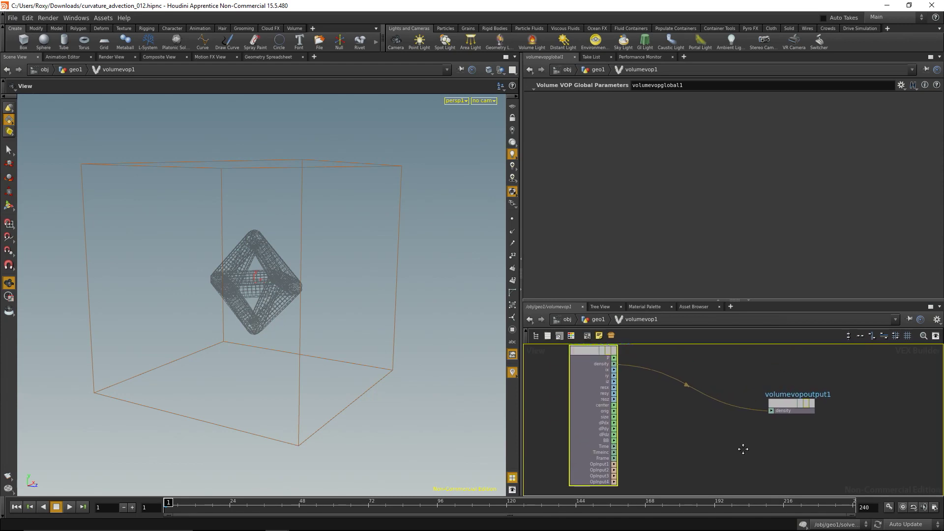
pyautogui.moveTo(740, 301); pyautogui.dragTo(740, 224)
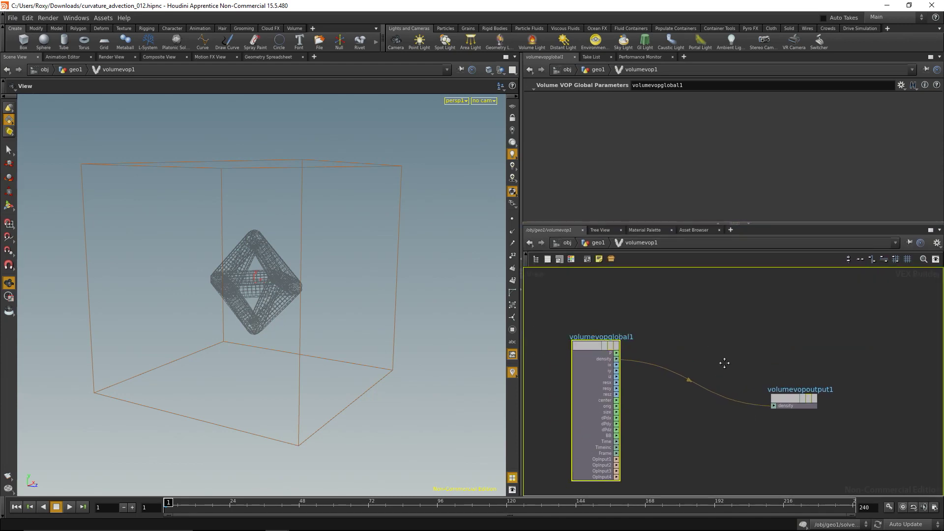
pyautogui.press('Tab')
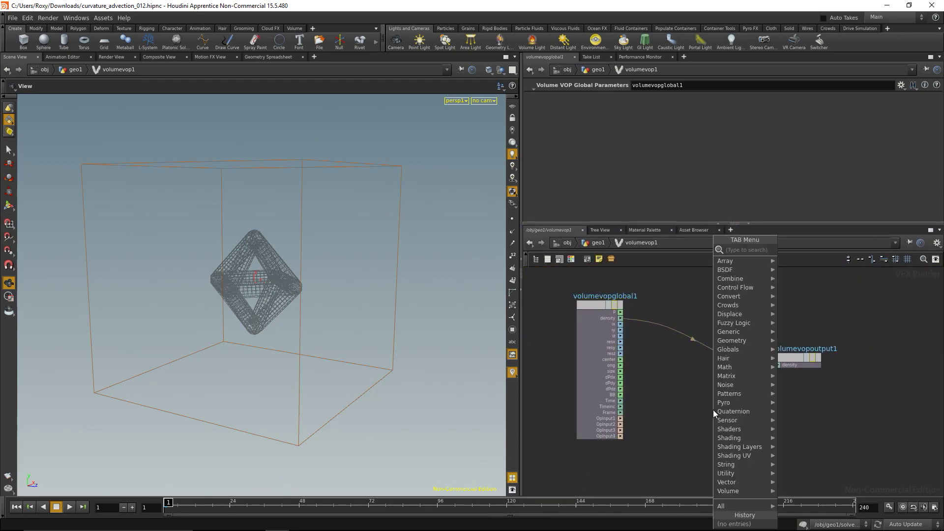
pyautogui.write('cur')
pyautogui.press('Return')
pyautogui.click(713, 409)
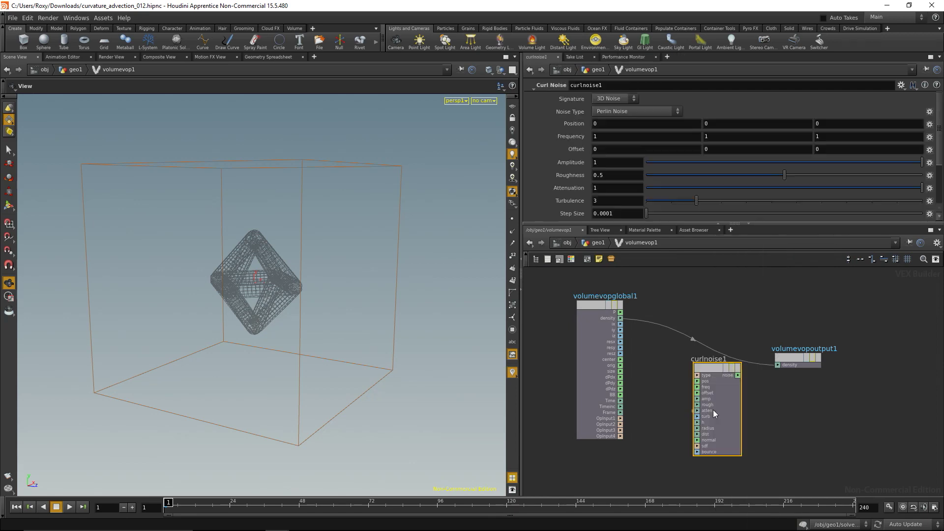
# - Replace the volume output node with a Vector Bind Export named vel
pyautogui.click(793, 359)
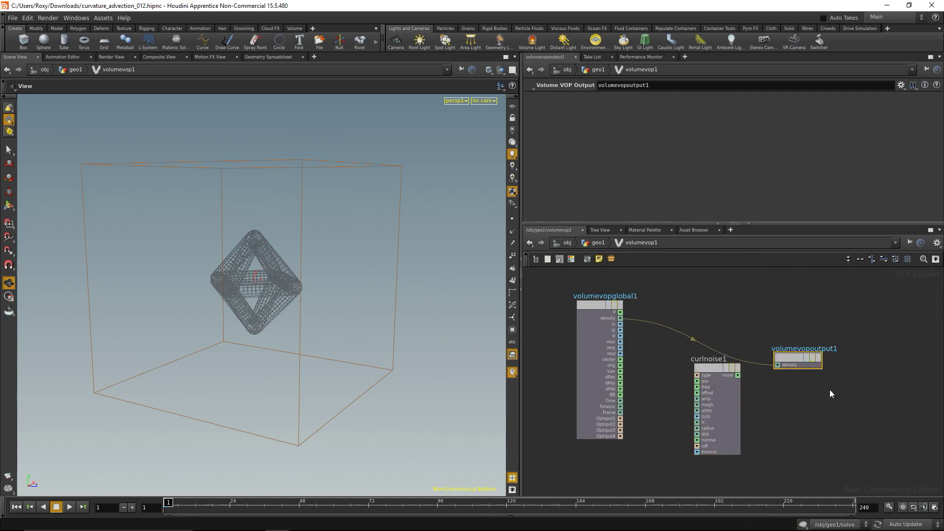
pyautogui.press('Delete')
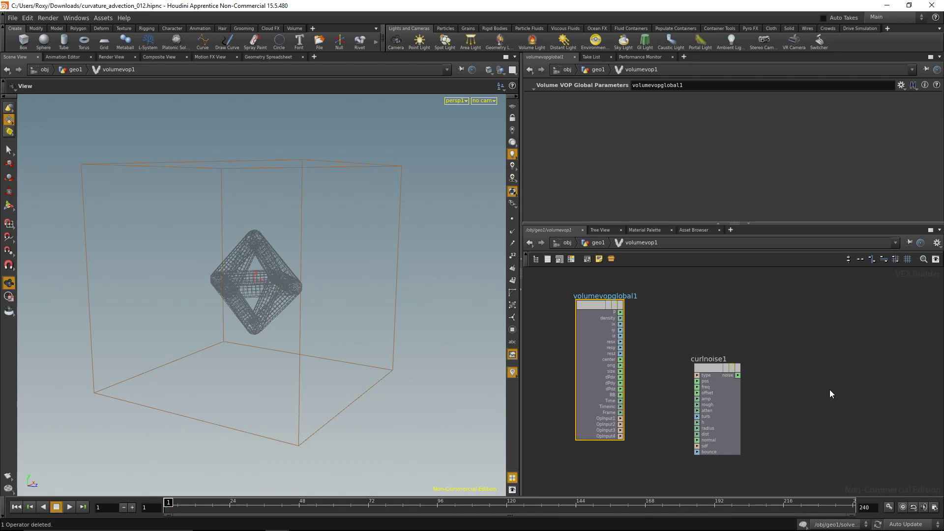
pyautogui.press('Tab')
pyautogui.write('binde')
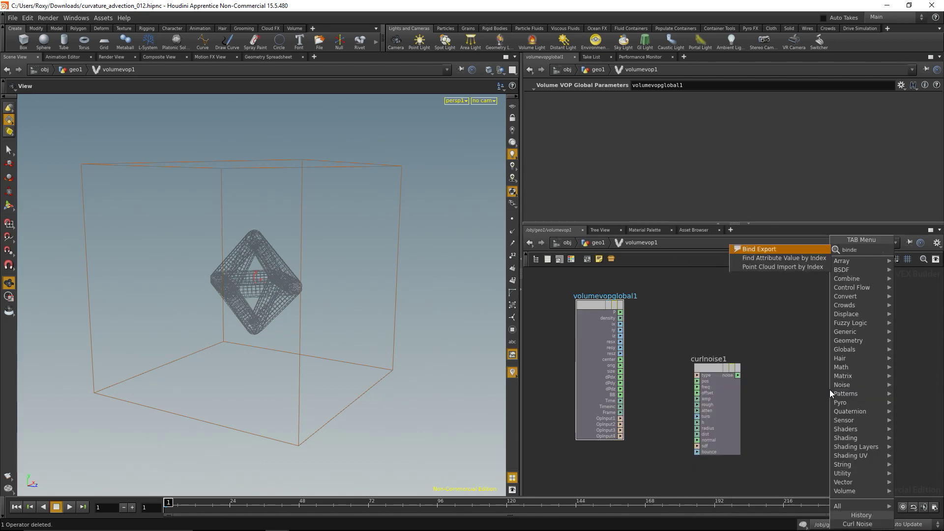
pyautogui.press('Return')
pyautogui.click(830, 389)
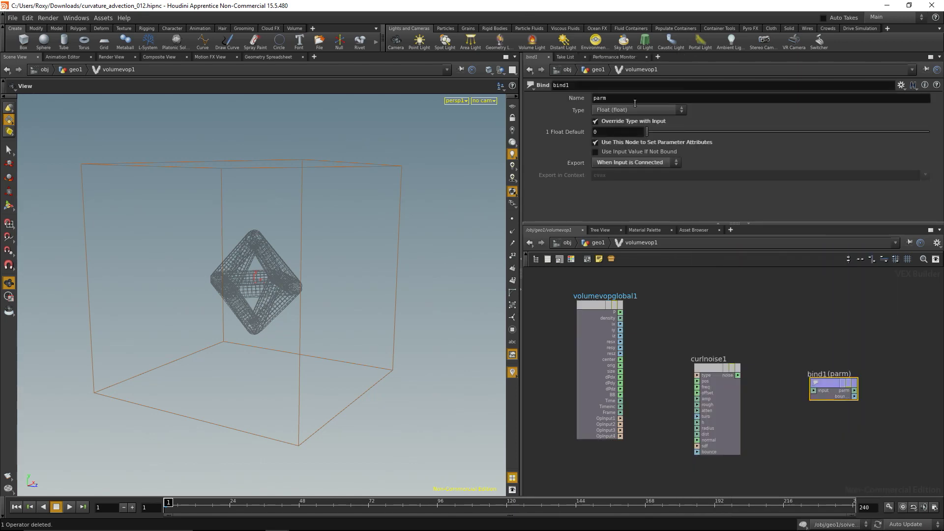
pyautogui.click(635, 110)
pyautogui.click(632, 174)
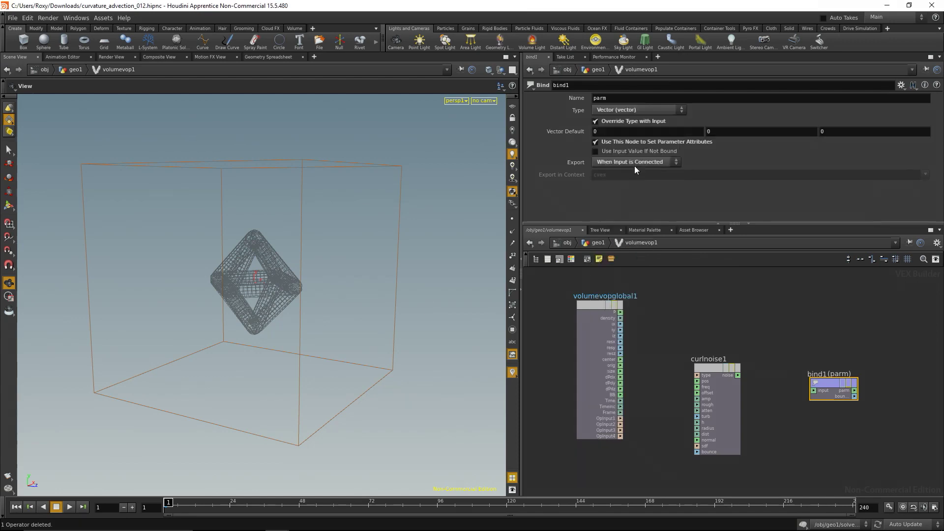
pyautogui.doubleClick(630, 98)
pyautogui.write('vel')
pyautogui.click(825, 419)
# - Wire curlnoise1's noise into bind1 and P into curlnoise1's pos input
pyautogui.moveTo(738, 375); pyautogui.dragTo(773, 392)
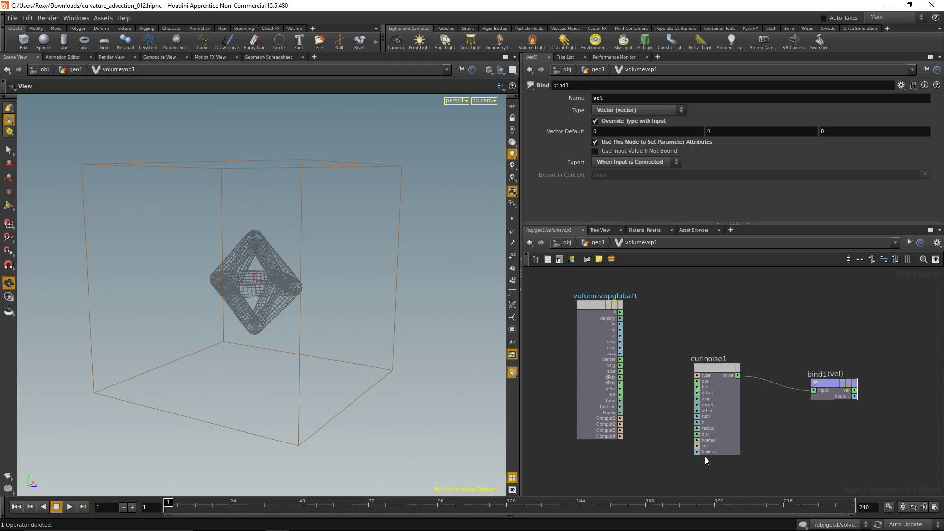
pyautogui.moveTo(697, 381); pyautogui.dragTo(620, 312)
pyautogui.moveTo(709, 368); pyautogui.dragTo(696, 345)
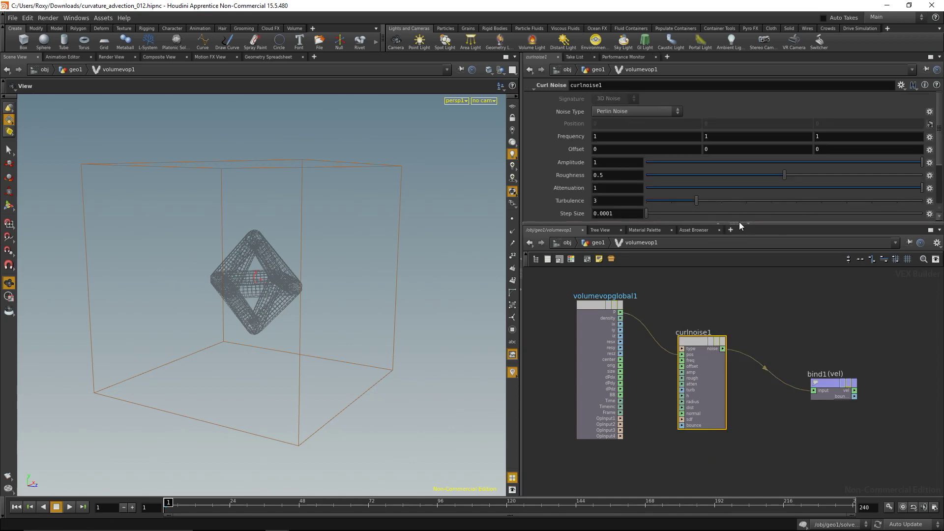
pyautogui.moveTo(739, 224); pyautogui.dragTo(740, 285)
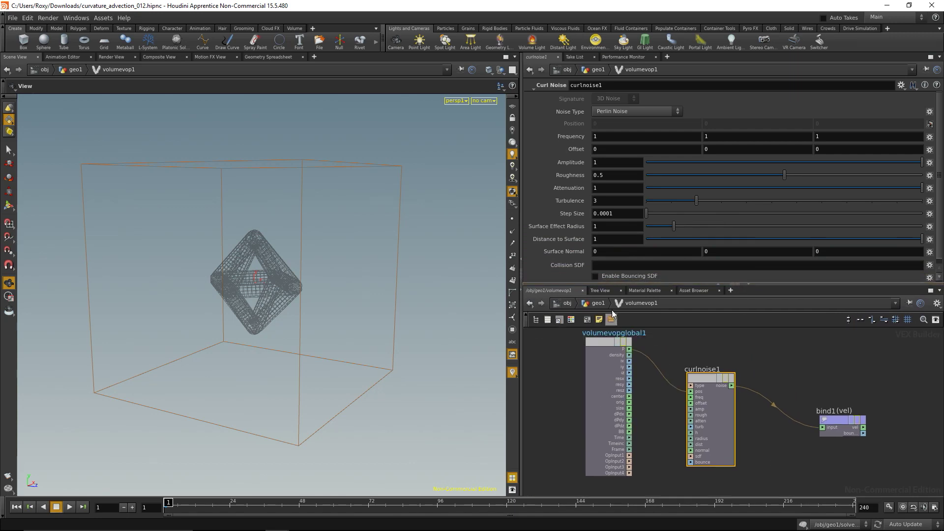
# - Back at geo1, wire vdbreshapesdf1 into volumevop1's second input
pyautogui.click(599, 303)
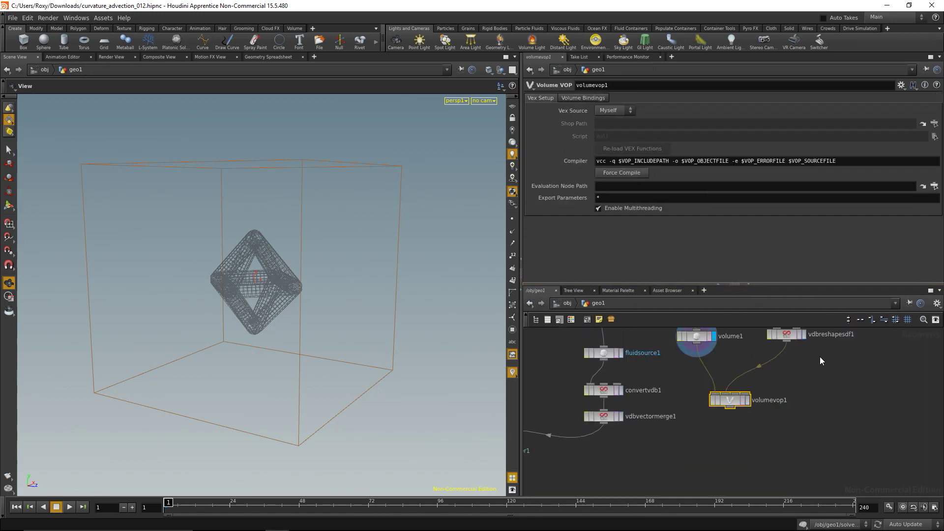
pyautogui.moveTo(840, 382); pyautogui.dragTo(823, 436, button='middle')
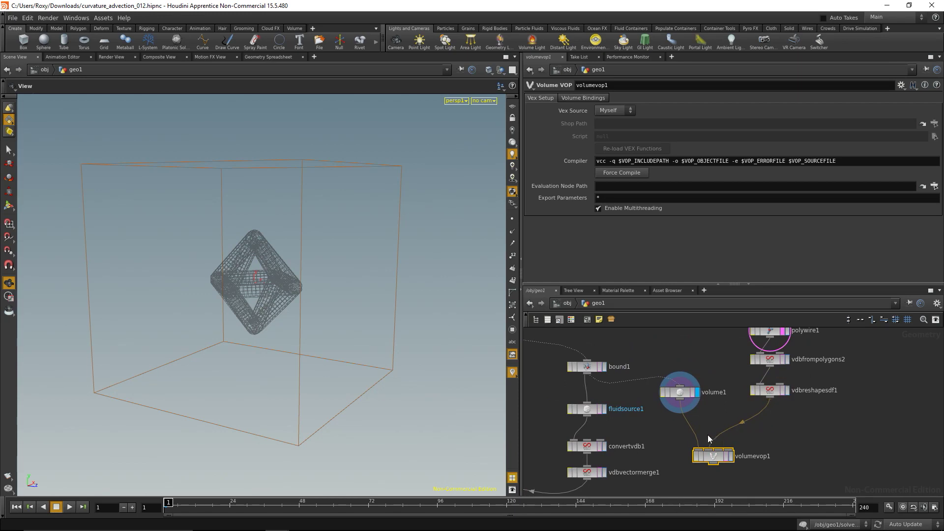
pyautogui.click(715, 460)
# - Inside volumevop1, feed OpInput2 into curlnoise1's sdf and set Surface Effect Radius to 4
pyautogui.doubleClick(718, 461)
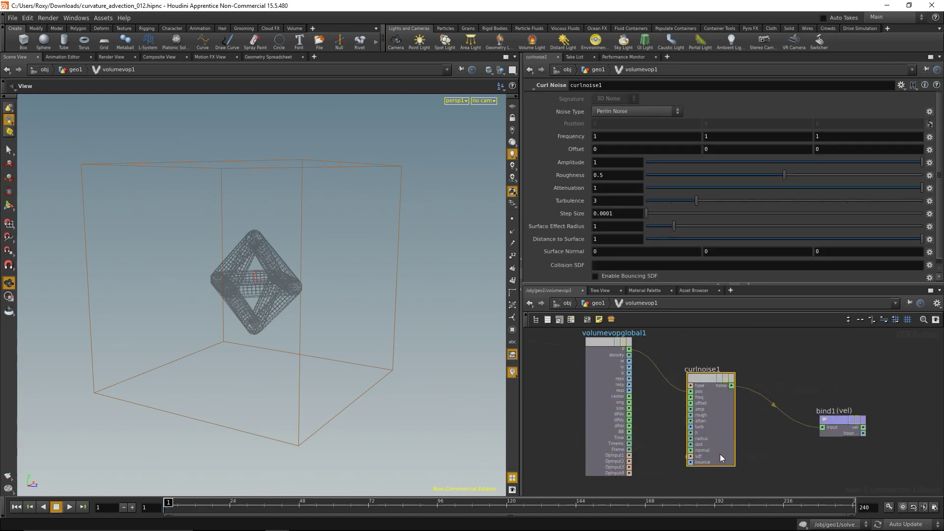
pyautogui.click(630, 462)
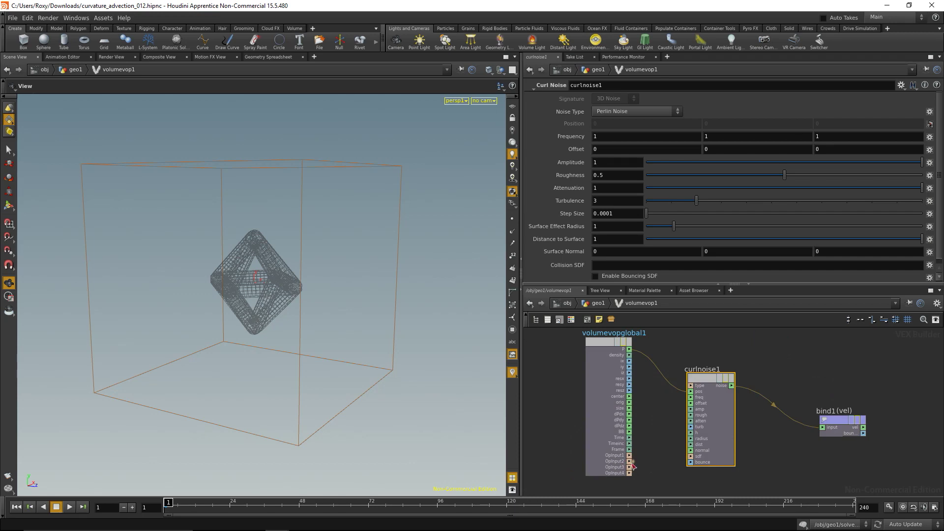
pyautogui.click(690, 456)
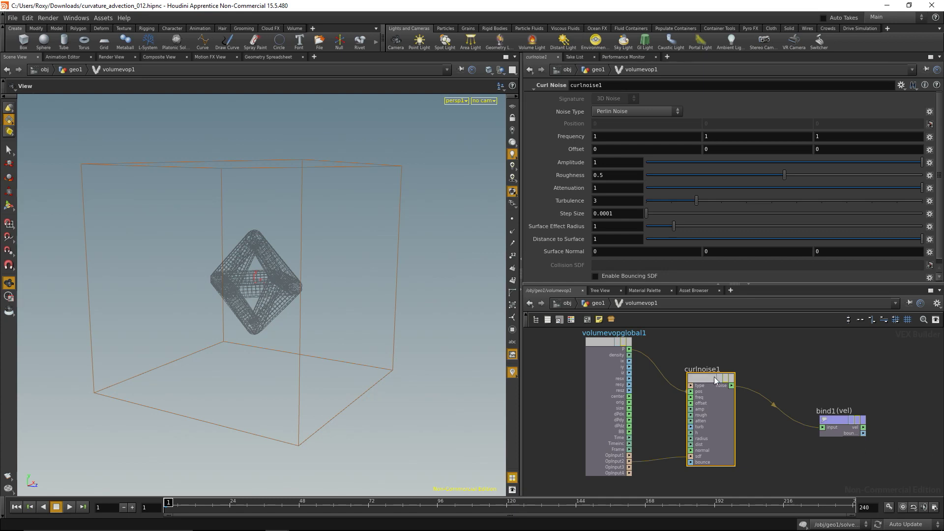
pyautogui.click(608, 227)
pyautogui.write('4')
pyautogui.press('Return')
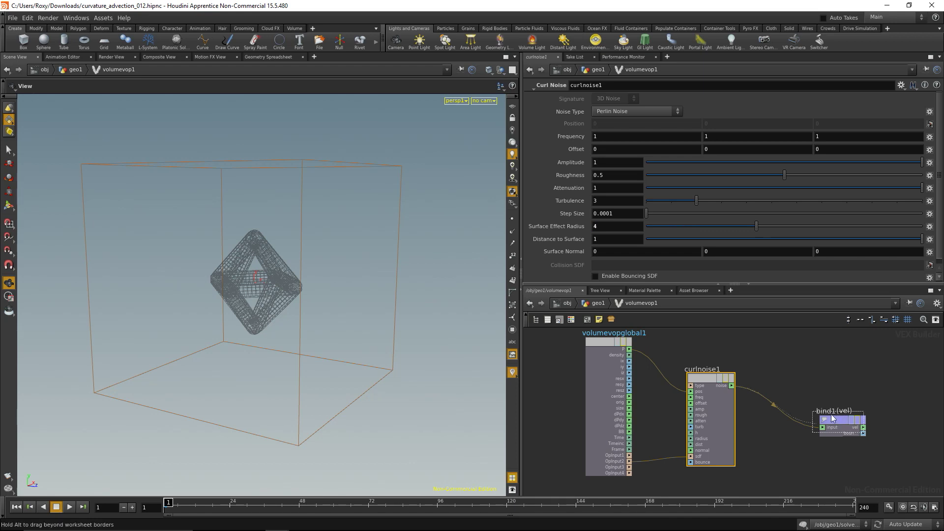
pyautogui.moveTo(841, 419); pyautogui.dragTo(808, 390)
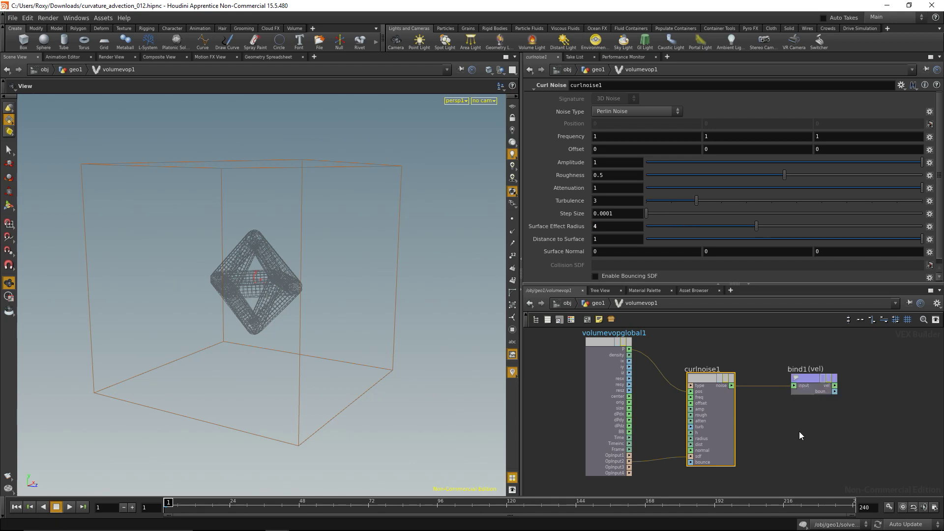
# - In geo1, wire volumevop1 into solver1, display solver1, and start the simulation
pyautogui.click(597, 303)
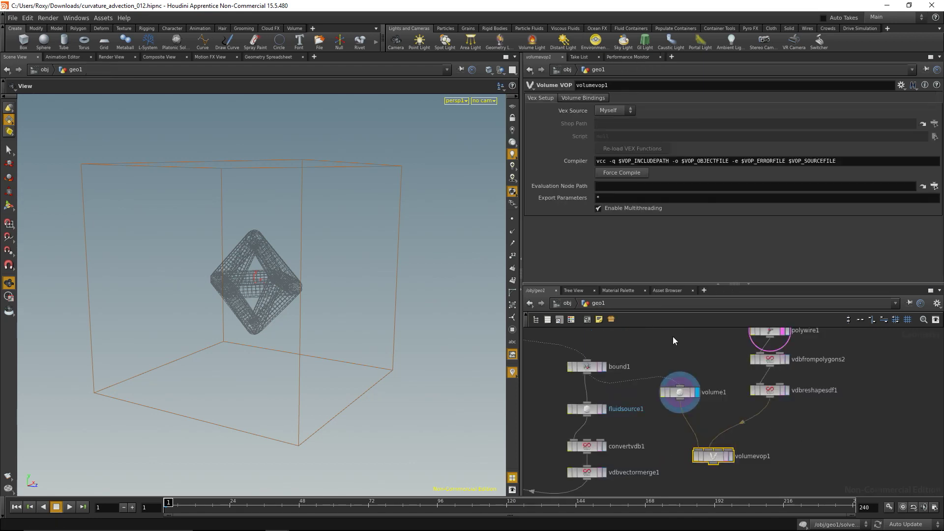
pyautogui.scroll(-2, 806, 418)
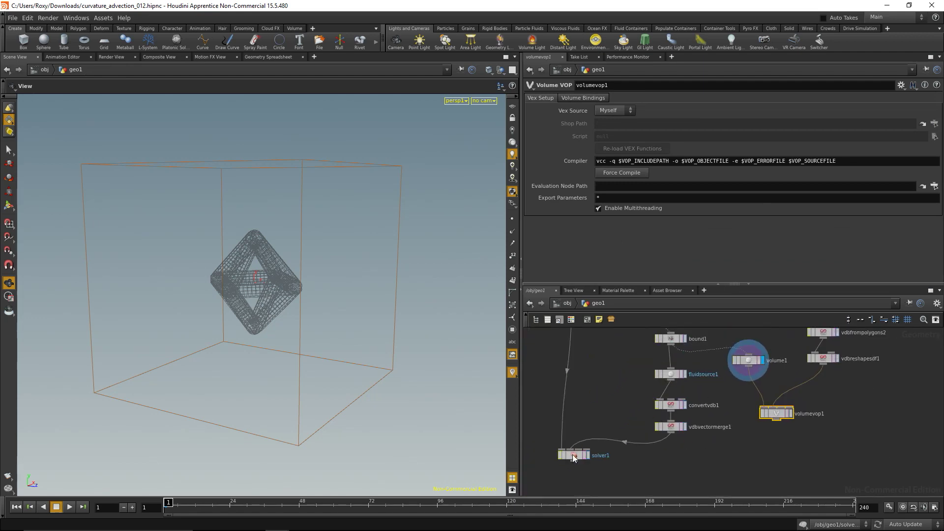
pyautogui.moveTo(572, 454); pyautogui.dragTo(572, 480)
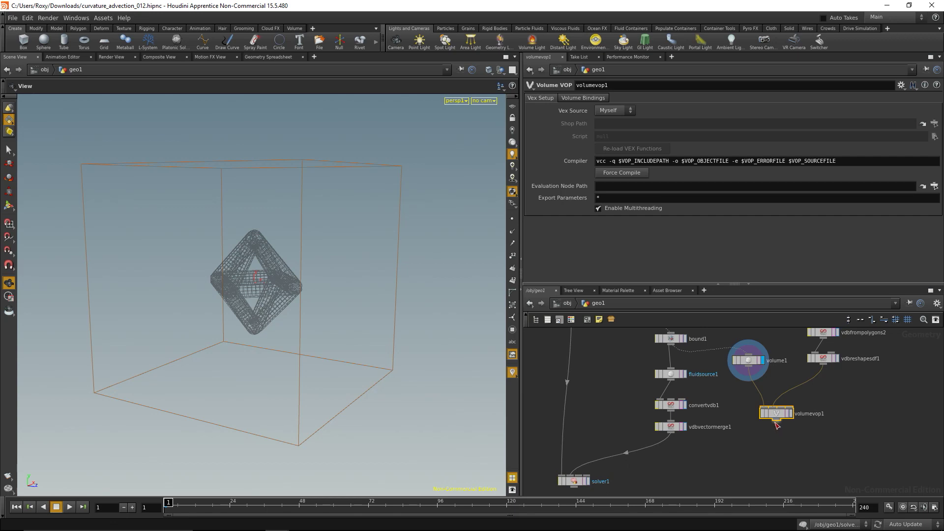
pyautogui.click(572, 475)
pyautogui.click(588, 482)
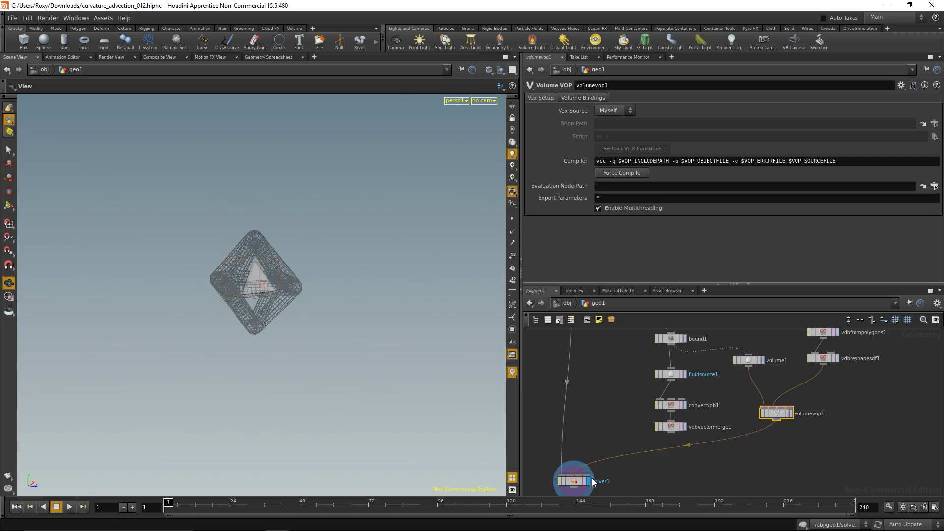
pyautogui.click(69, 506)
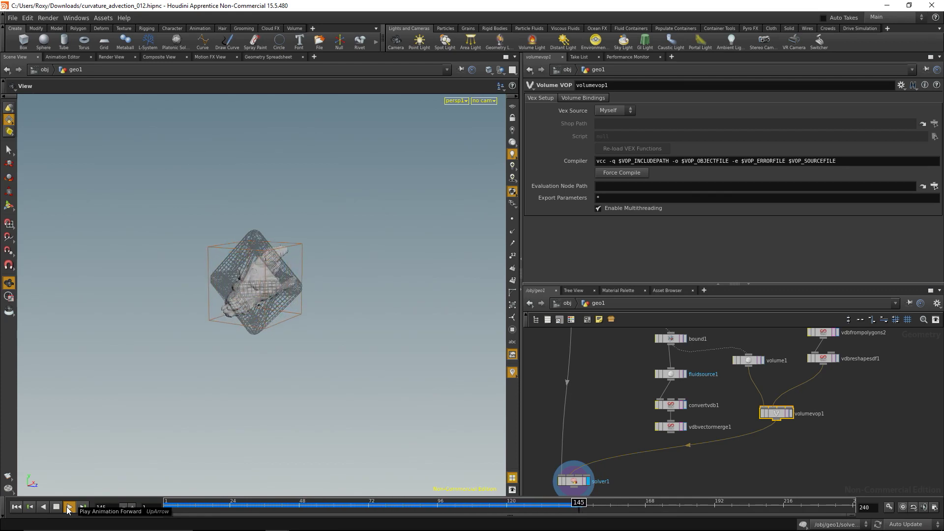
# - Stop playback at frame 151 and orbit closer to inspect the smoke inside the octahedron
pyautogui.click(69, 507)
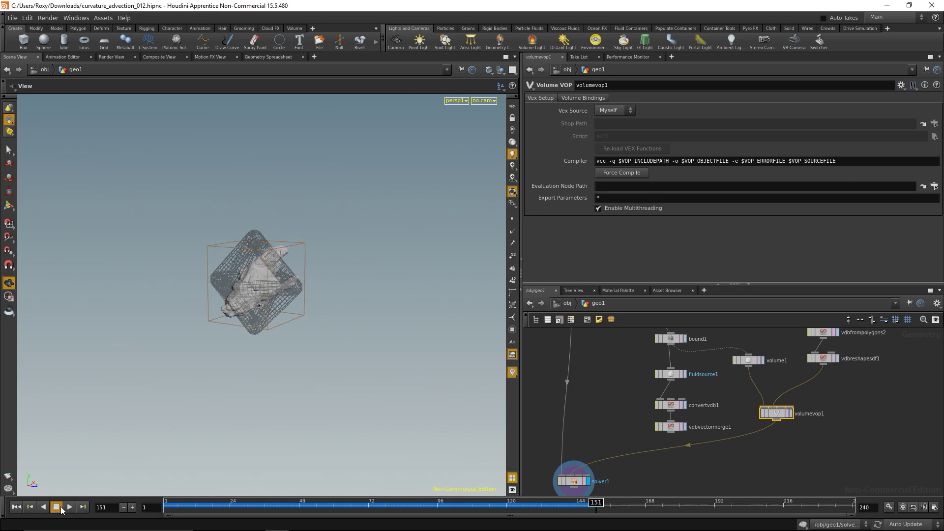
pyautogui.moveTo(264, 297)
pyautogui.mouseDown()
pyautogui.moveTo(362, 270)
pyautogui.moveTo(297, 280)
pyautogui.moveTo(278, 349)
pyautogui.moveTo(274, 323)
pyautogui.moveTo(173, 267)
pyautogui.moveTo(194, 305)
pyautogui.moveTo(261, 298)
pyautogui.mouseUp()
pyautogui.moveTo(261, 299); pyautogui.dragTo(304, 246, button='right')
pyautogui.moveTo(305, 246); pyautogui.dragTo(339, 248, button='middle')
pyautogui.moveTo(285, 258)
pyautogui.mouseDown()
pyautogui.moveTo(261, 270)
pyautogui.moveTo(164, 261)
pyautogui.moveTo(200, 295)
pyautogui.moveTo(305, 256)
pyautogui.moveTo(358, 268)
pyautogui.moveTo(218, 292)
pyautogui.mouseUp()
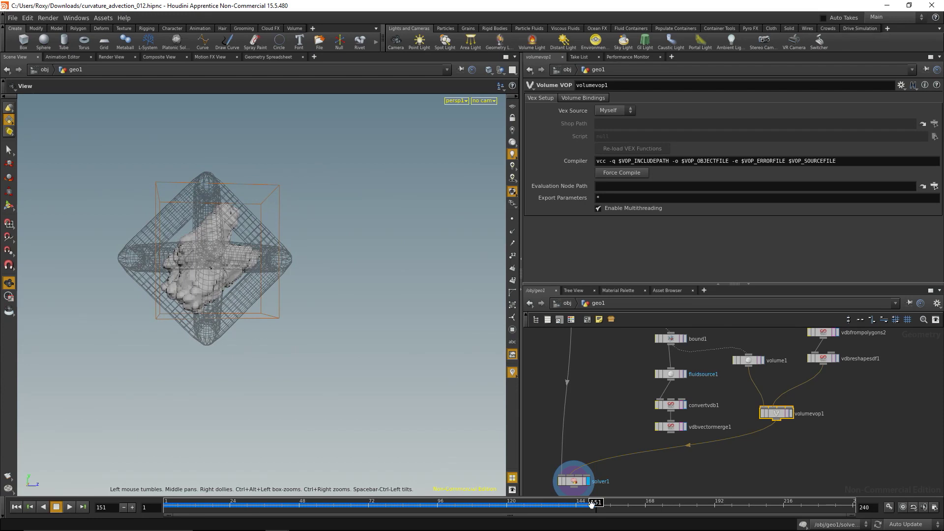
# - Scrub the timeline back to frame 1 and adjust the network view
pyautogui.moveTo(595, 502); pyautogui.dragTo(153, 502)
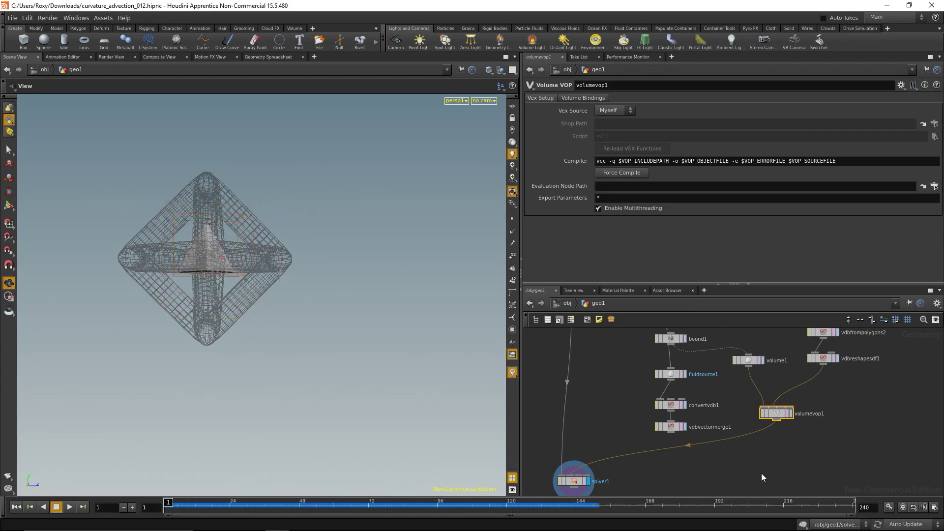
pyautogui.moveTo(794, 438); pyautogui.dragTo(791, 454, button='middle')
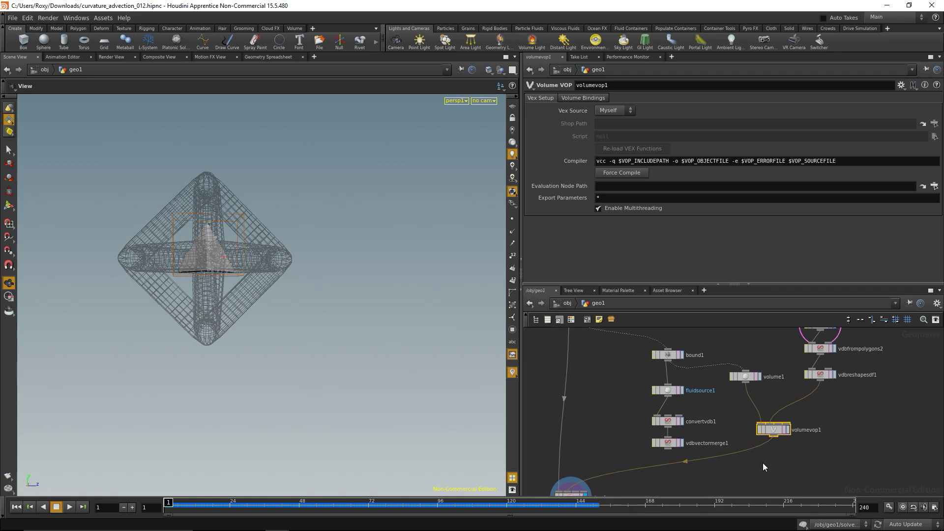
pyautogui.moveTo(762, 466); pyautogui.dragTo(761, 440, button='middle')
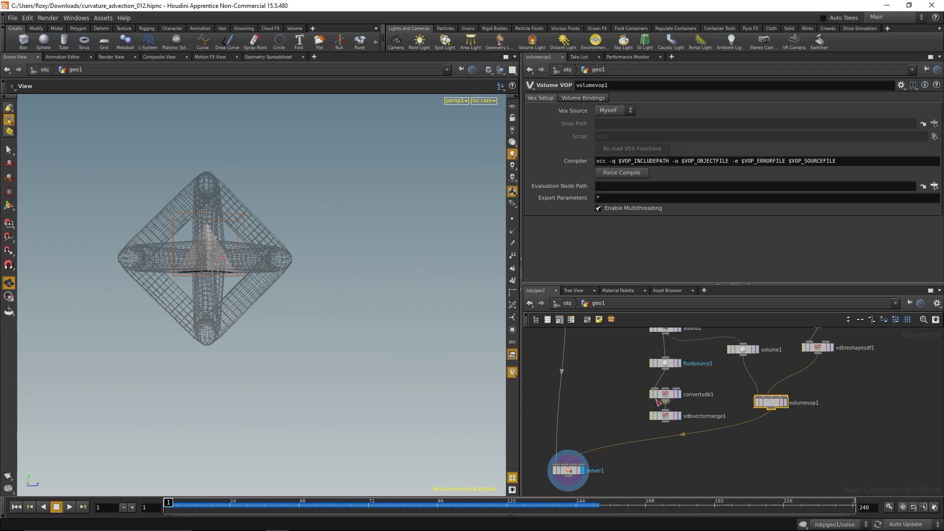
# - Wire volumevop1 toward vdbvectormerge1 and lay out convertvdb1 and vdbvectormerge1 below it
pyautogui.moveTo(772, 413)
pyautogui.mouseDown()
pyautogui.moveTo(655, 388)
pyautogui.moveTo(664, 426)
pyautogui.moveTo(568, 443)
pyautogui.moveTo(566, 464)
pyautogui.mouseUp()
pyautogui.moveTo(636, 389); pyautogui.dragTo(688, 428)
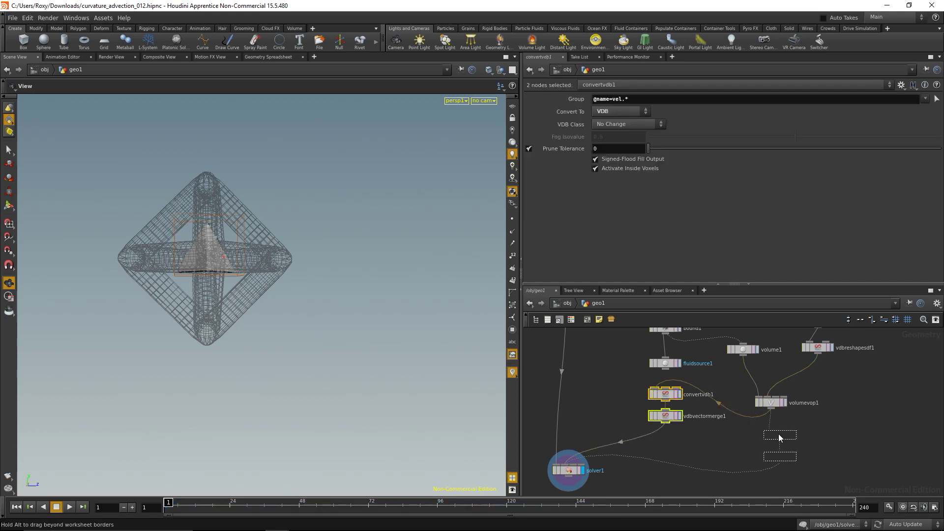
pyautogui.press('l')
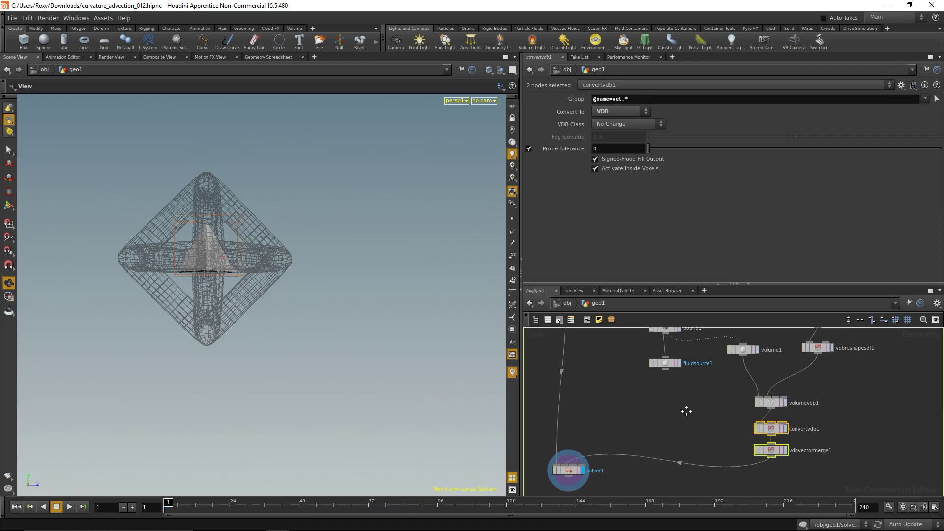
# - Delete fluidsource1 and move bound1 directly above volume1
pyautogui.moveTo(685, 411); pyautogui.dragTo(685, 449, button='middle')
pyautogui.click(664, 406)
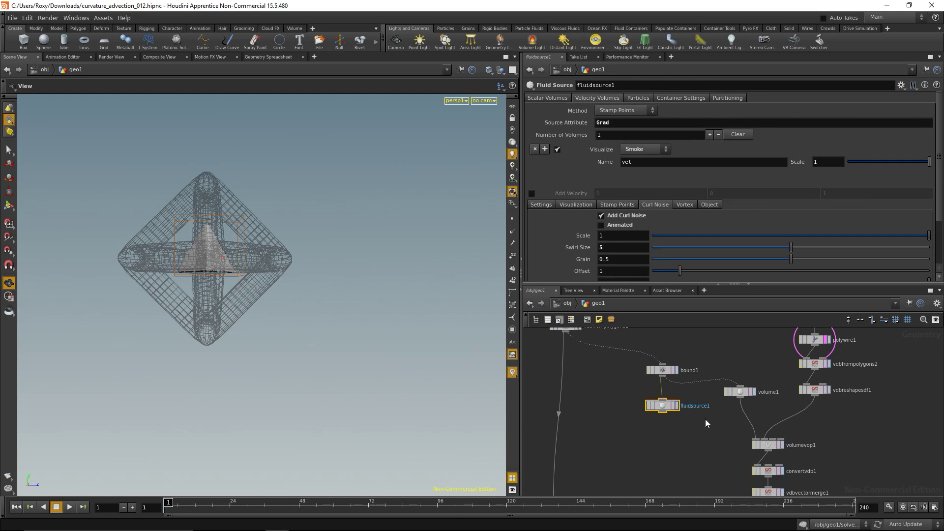
pyautogui.press('Delete')
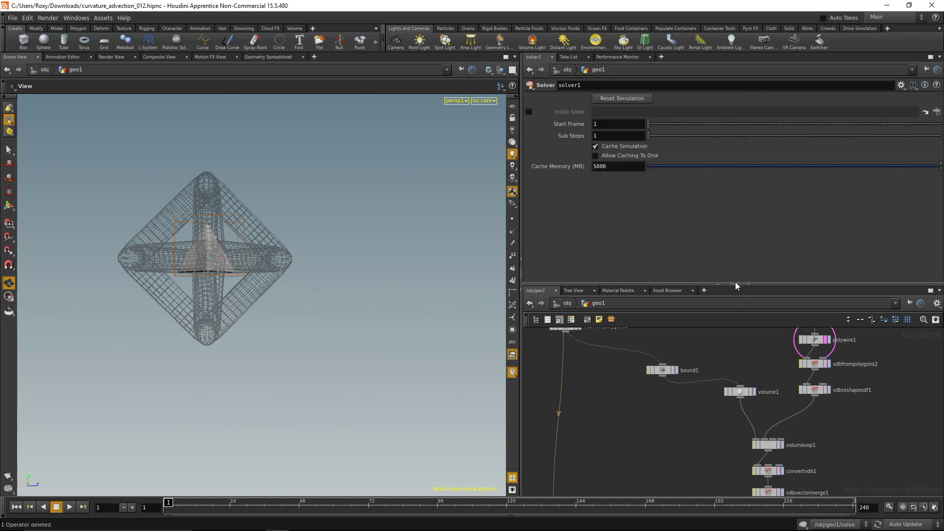
pyautogui.moveTo(737, 284); pyautogui.dragTo(741, 196)
pyautogui.moveTo(807, 371); pyautogui.dragTo(802, 304, button='middle')
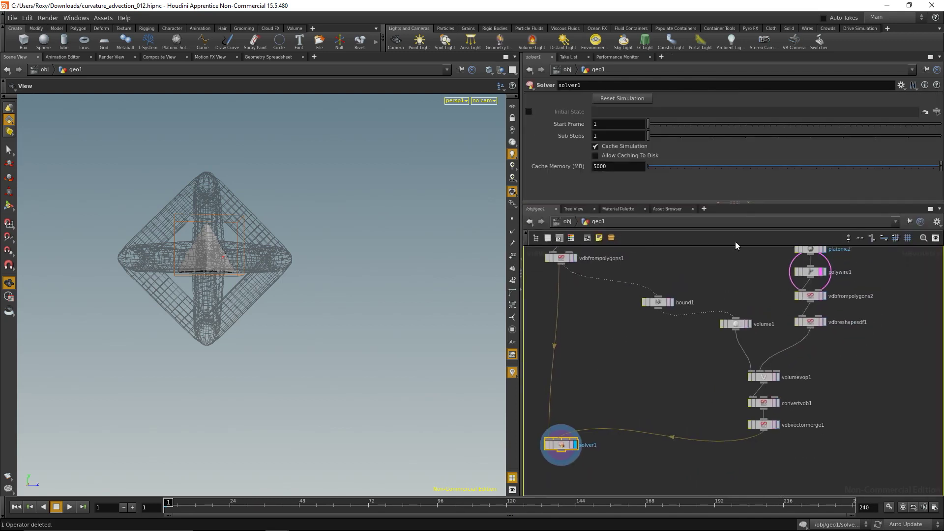
pyautogui.moveTo(661, 307); pyautogui.dragTo(739, 300)
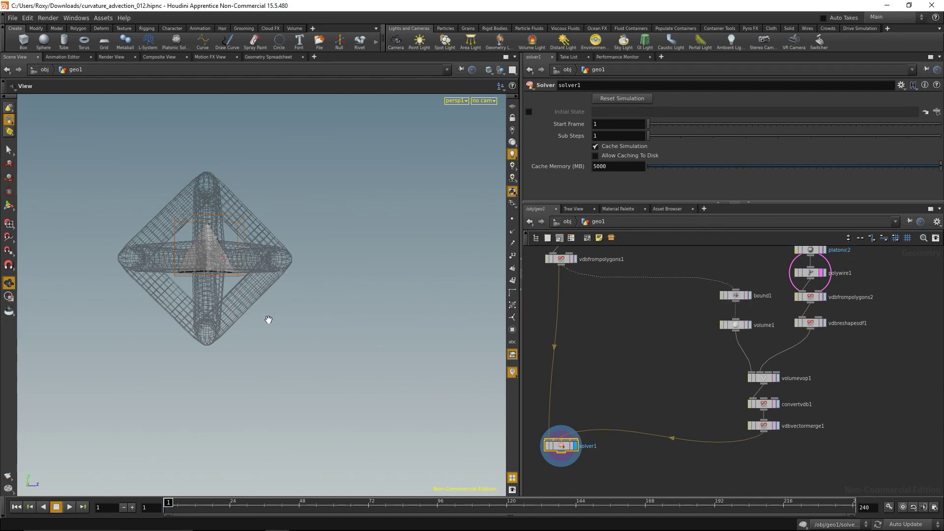
# - Play the cloud simulation from the start and stop at frame 223
pyautogui.moveTo(244, 276); pyautogui.dragTo(352, 288)
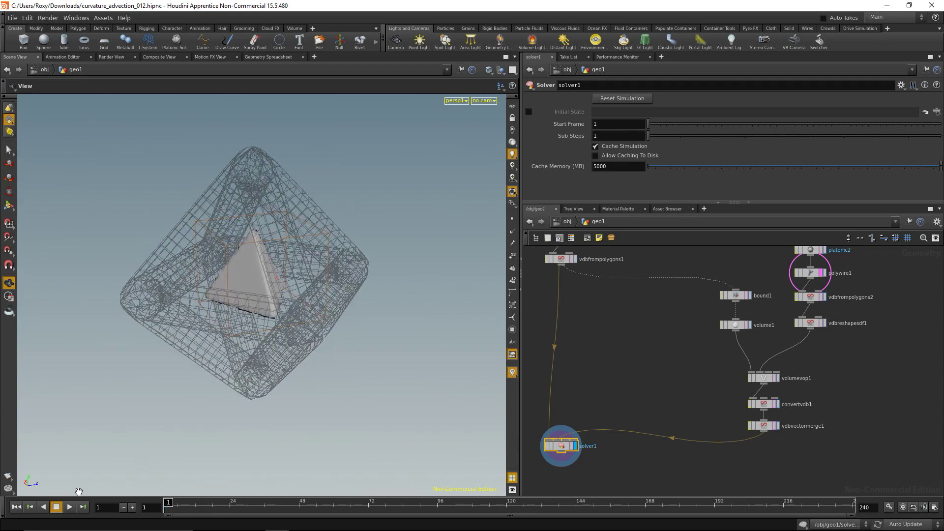
pyautogui.click(71, 507)
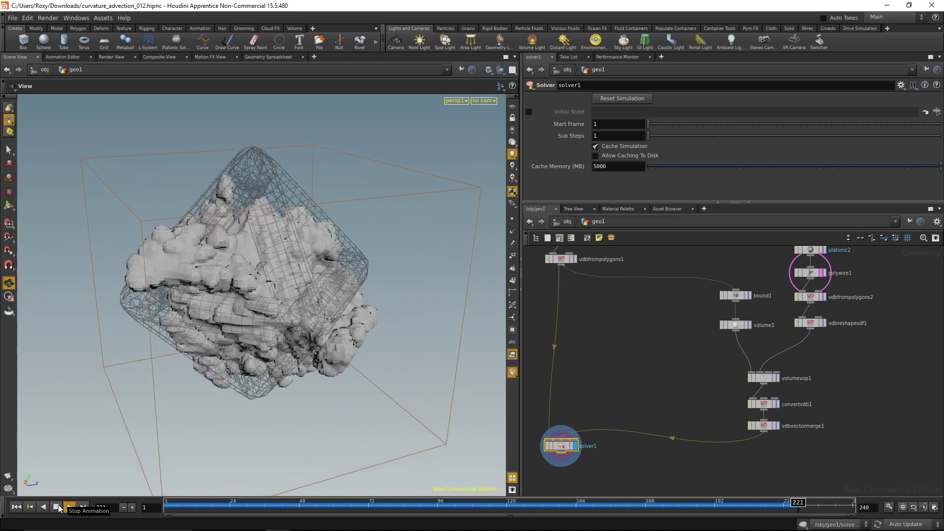
pyautogui.click(56, 507)
# - Inspect the grown cloud from several angles, rewind to frame 1, and enter solver1
pyautogui.moveTo(268, 280); pyautogui.dragTo(83, 246)
pyautogui.moveTo(167, 270)
pyautogui.mouseDown()
pyautogui.moveTo(196, 270)
pyautogui.moveTo(160, 285)
pyautogui.mouseUp()
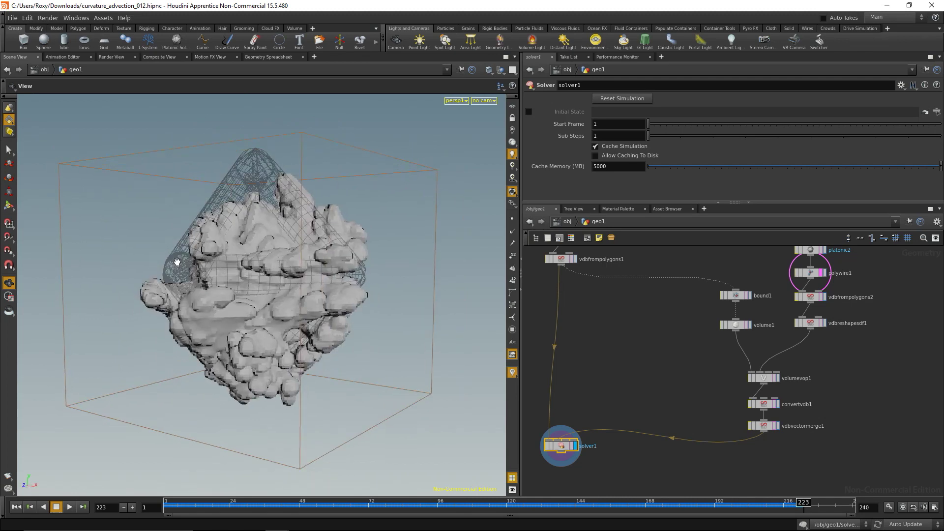
pyautogui.moveTo(226, 291); pyautogui.dragTo(306, 285)
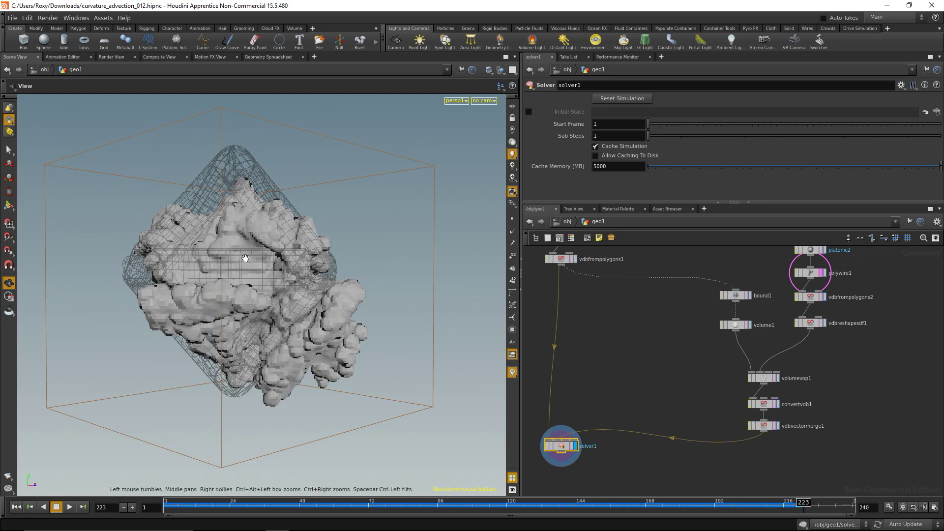
pyautogui.moveTo(245, 258); pyautogui.dragTo(256, 333)
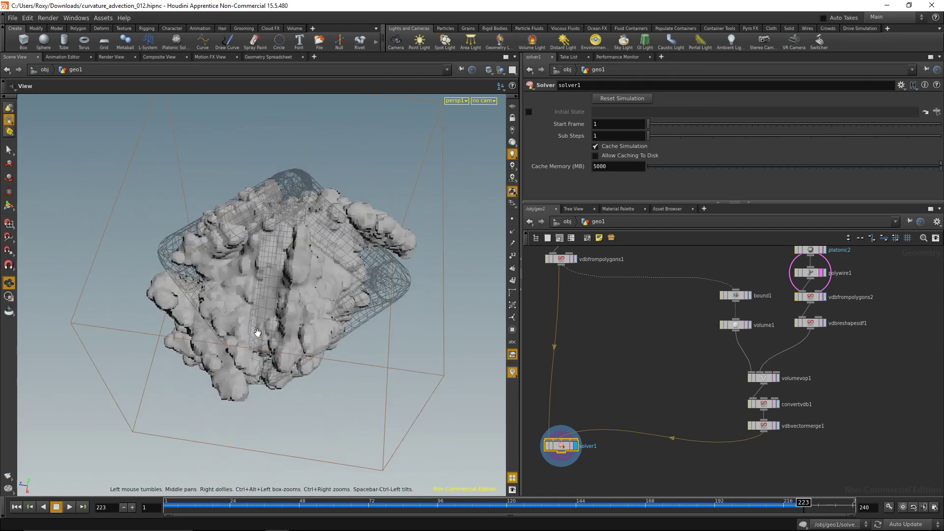
pyautogui.click(16, 507)
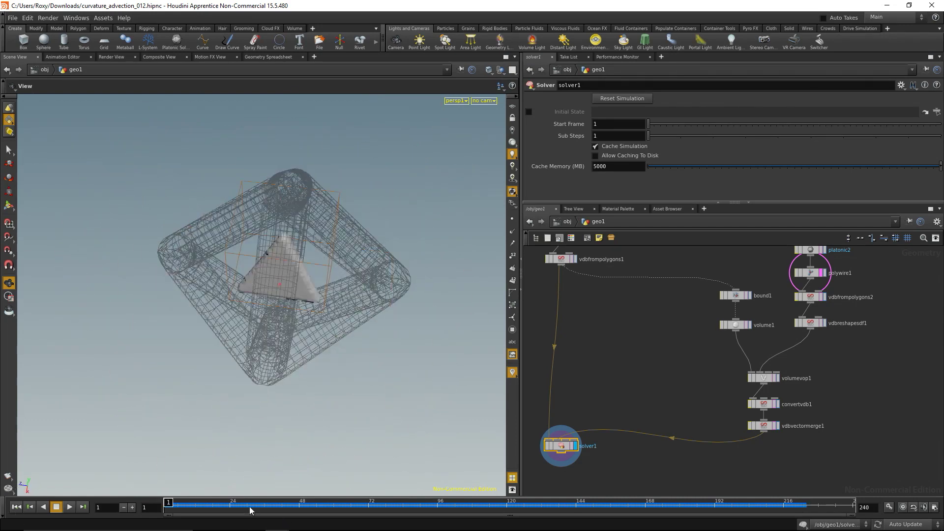
pyautogui.doubleClick(561, 446)
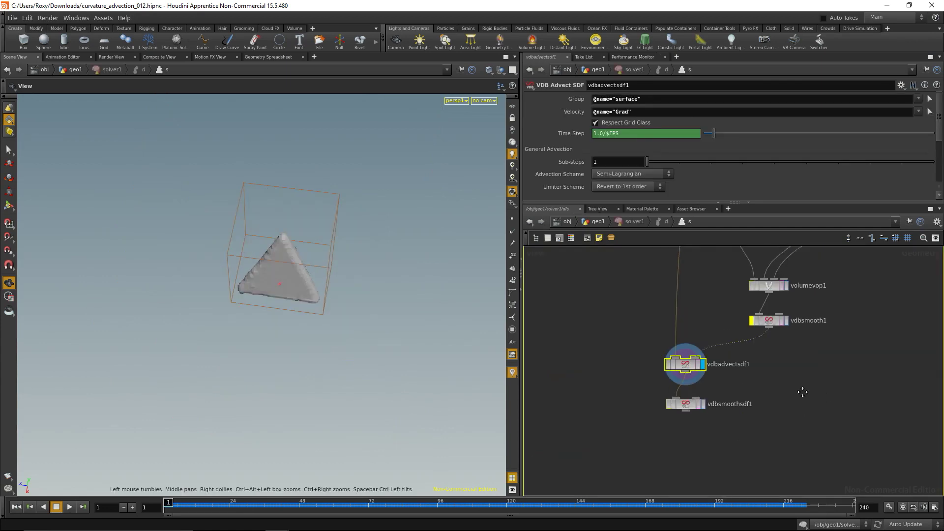
pyautogui.scroll(5, 802, 392)
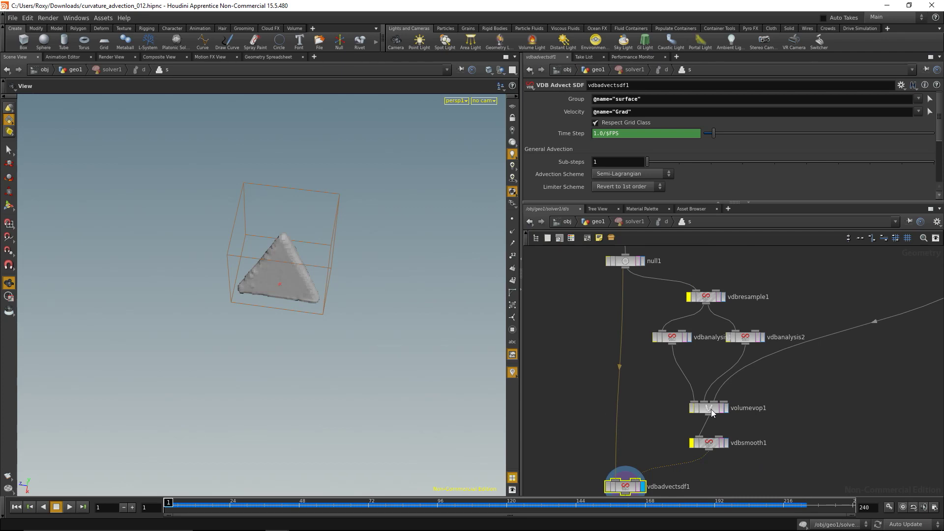
pyautogui.doubleClick(712, 413)
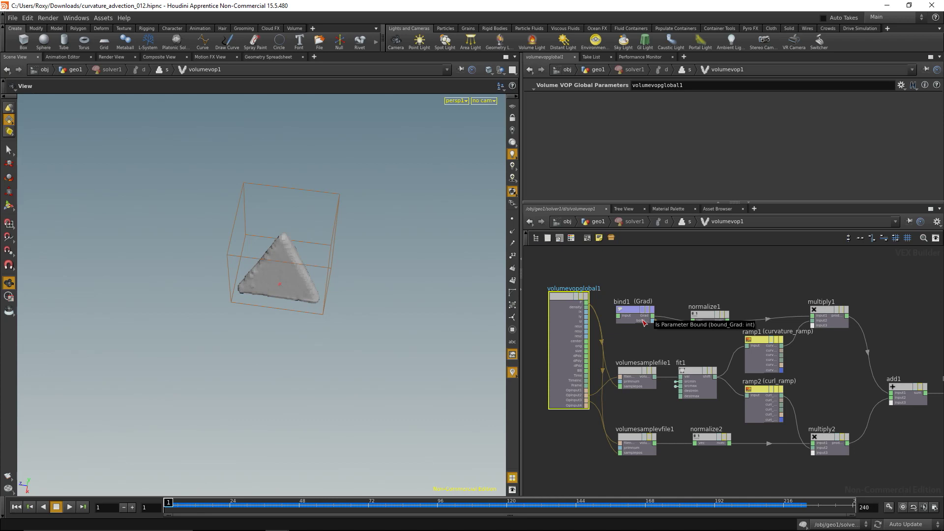
# - Back in geo1, display vdbreshapesdf1 and wire it into solver1's inputs
pyautogui.press('u')
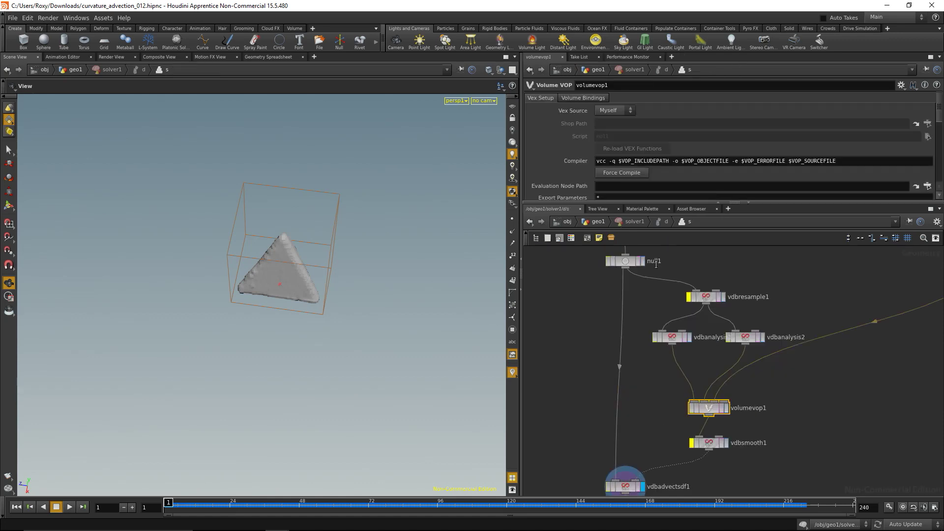
pyautogui.click(595, 224)
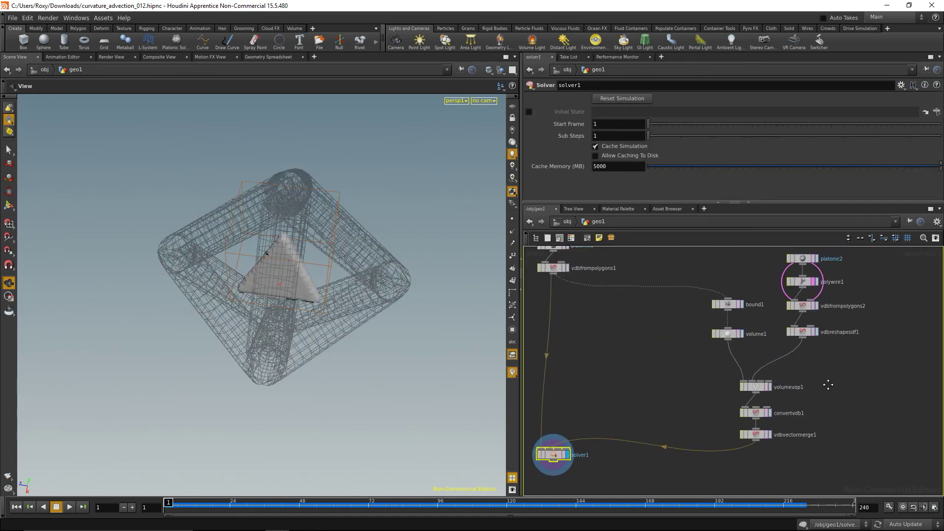
pyautogui.click(817, 332)
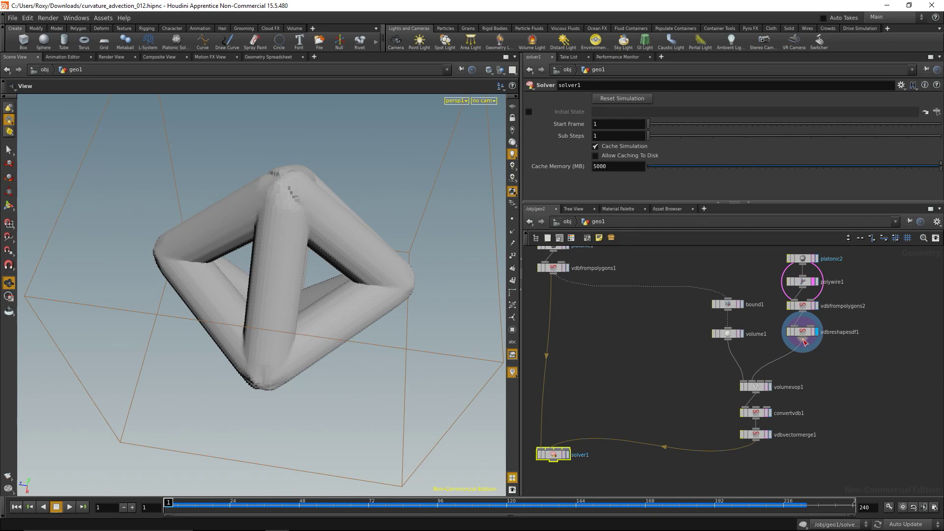
pyautogui.moveTo(803, 340); pyautogui.dragTo(563, 447)
# - Inside solver1, place Input_2 and Input_3 beside volumevop1 and wire Input_3 into its third input
pyautogui.doubleClick(559, 457)
pyautogui.press('h')
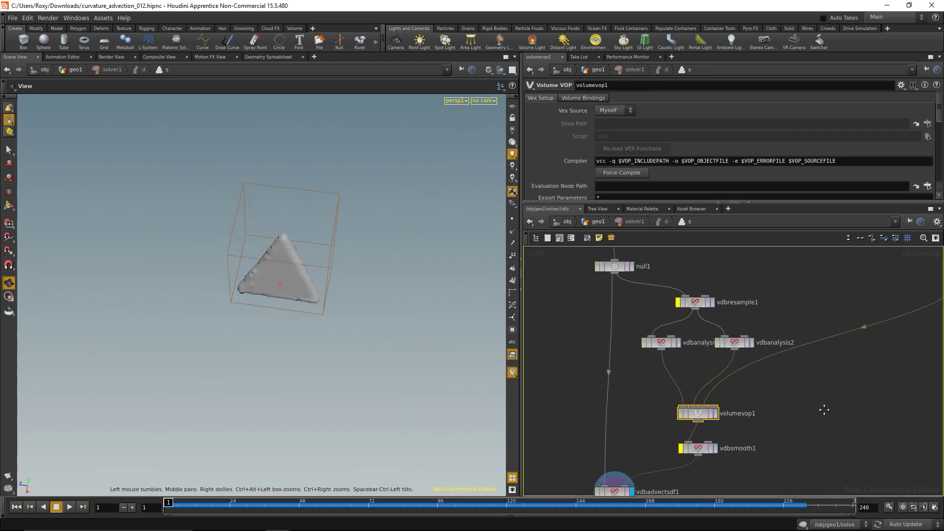
pyautogui.moveTo(858, 352); pyautogui.dragTo(743, 418)
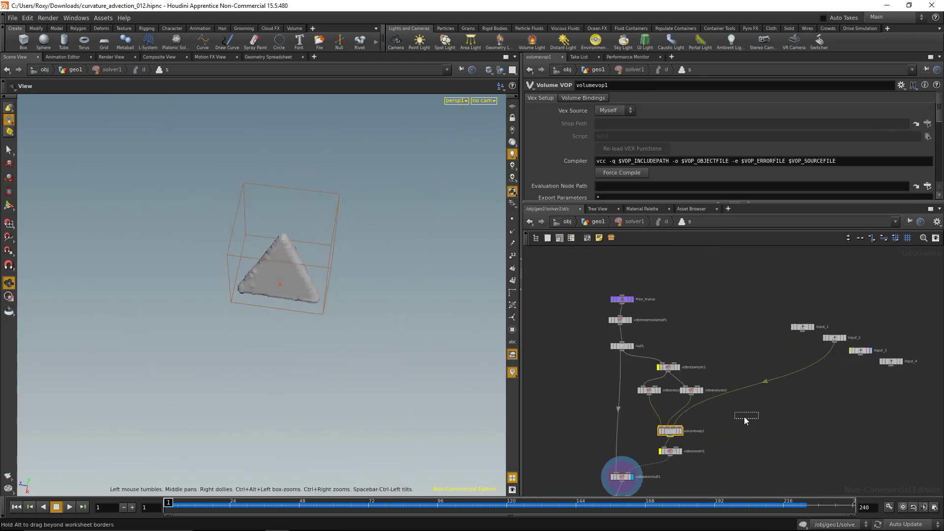
pyautogui.click(832, 340)
pyautogui.moveTo(832, 339); pyautogui.dragTo(707, 413)
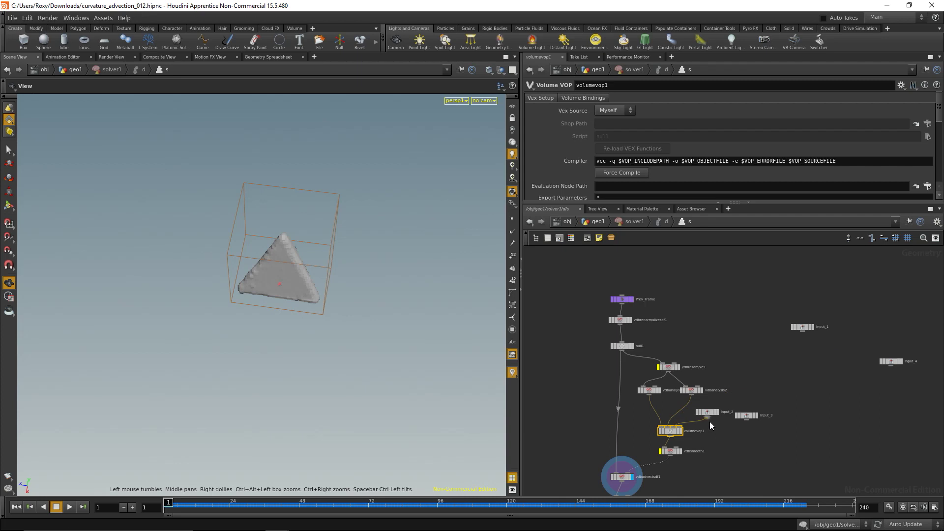
pyautogui.scroll(8, 718, 432)
pyautogui.moveTo(813, 393); pyautogui.dragTo(586, 429)
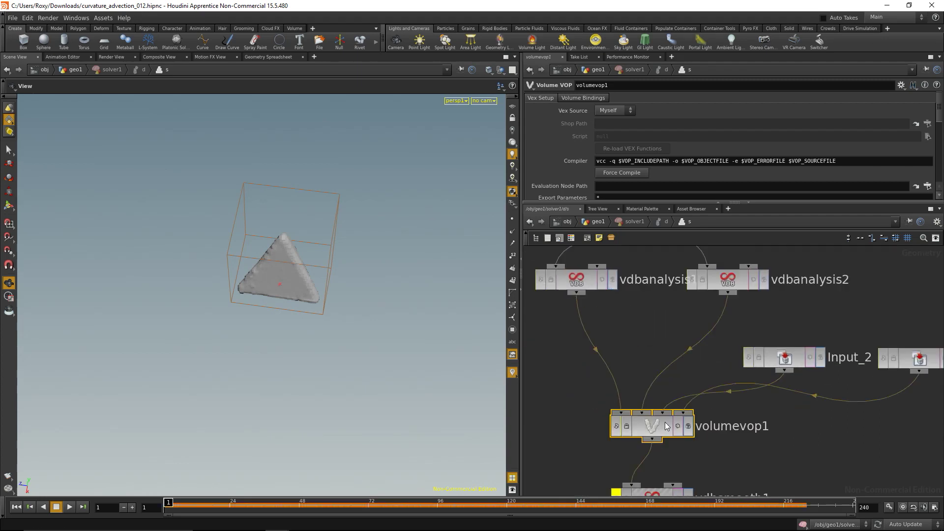
pyautogui.moveTo(563, 438); pyautogui.dragTo(665, 422, button='middle')
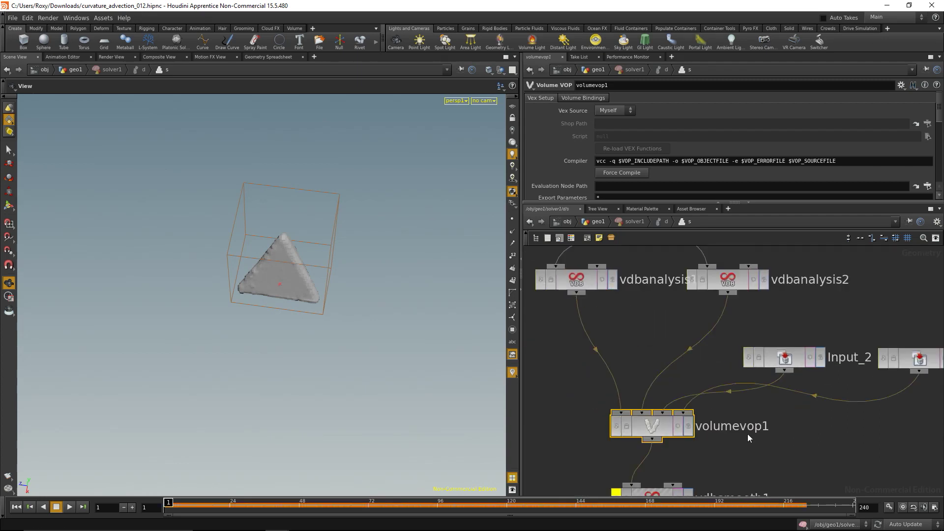
# - Inside volumevop1, add a Volume Sample node reading OpInput4 as file and sampling at P
pyautogui.doubleClick(659, 426)
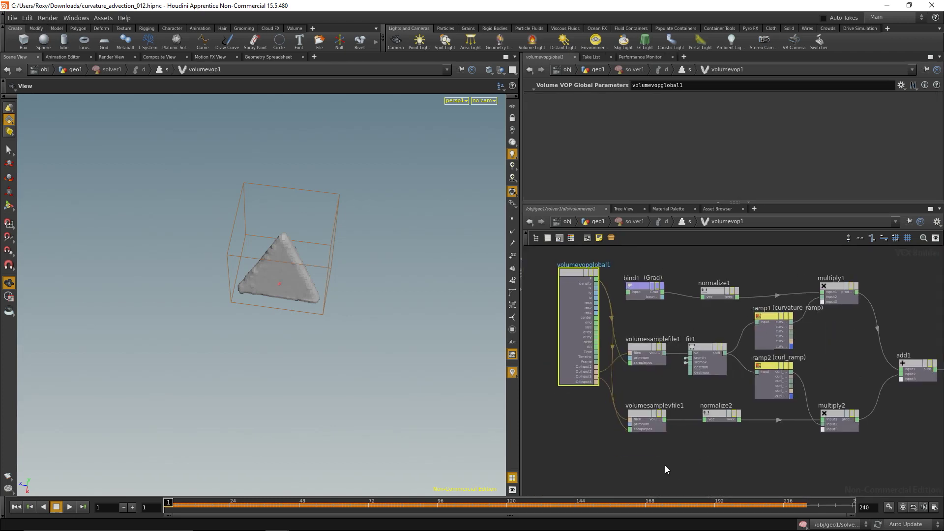
pyautogui.moveTo(665, 466); pyautogui.dragTo(679, 444, button='middle')
pyautogui.press('Tab')
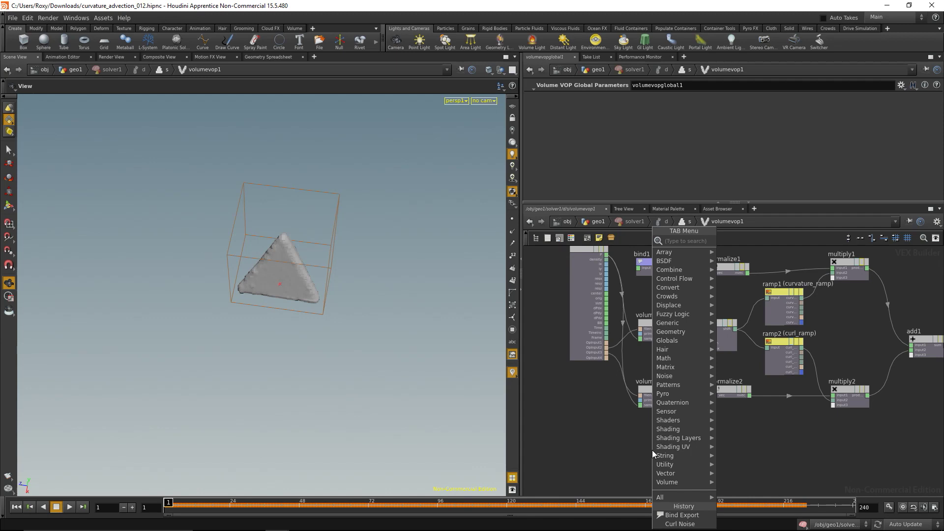
pyautogui.write('sample')
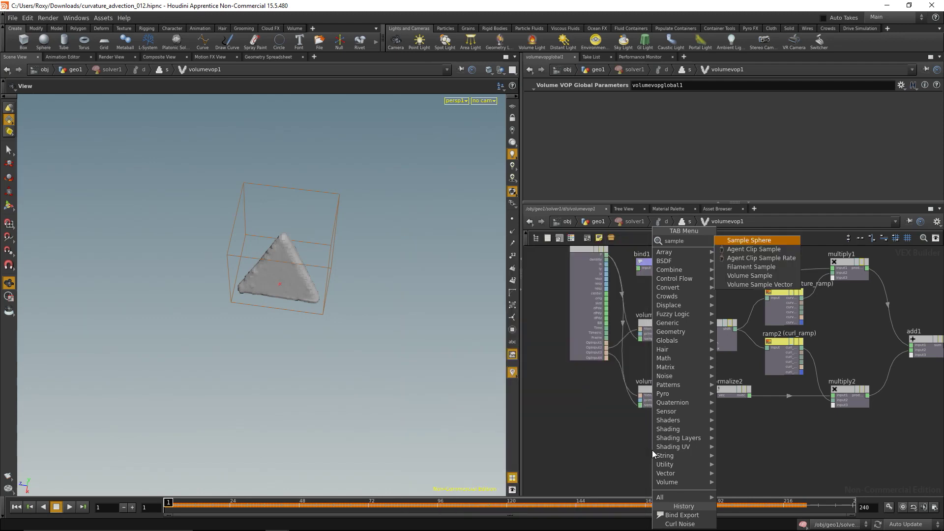
pyautogui.press('Down')
pyautogui.press('Down')
pyautogui.press('Down')
pyautogui.press('Down')
pyautogui.press('Return')
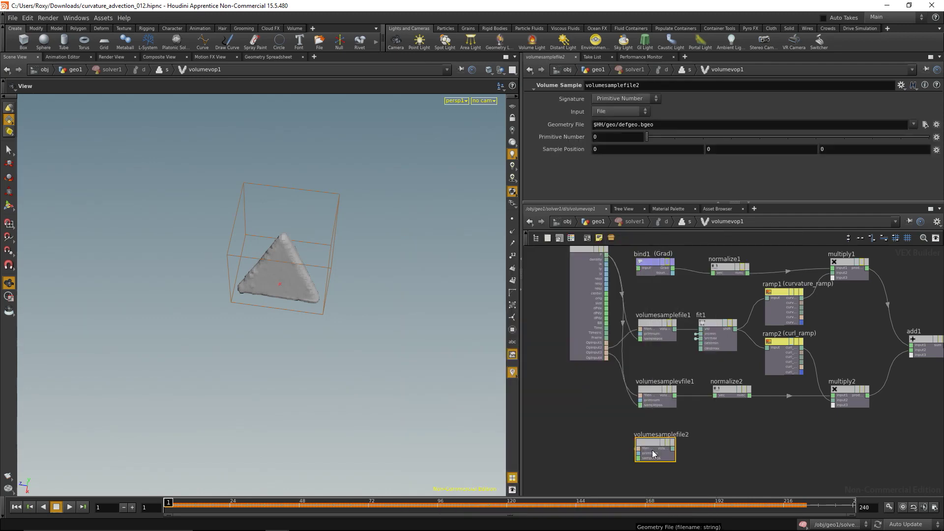
pyautogui.moveTo(608, 358); pyautogui.dragTo(640, 460)
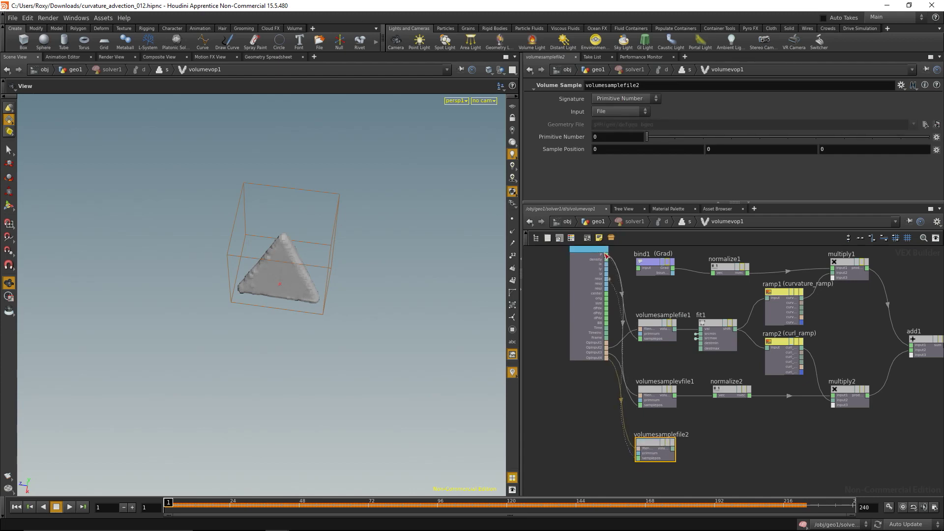
pyautogui.click(608, 254)
pyautogui.moveTo(745, 458); pyautogui.dragTo(706, 447, button='middle')
pyautogui.click(695, 430)
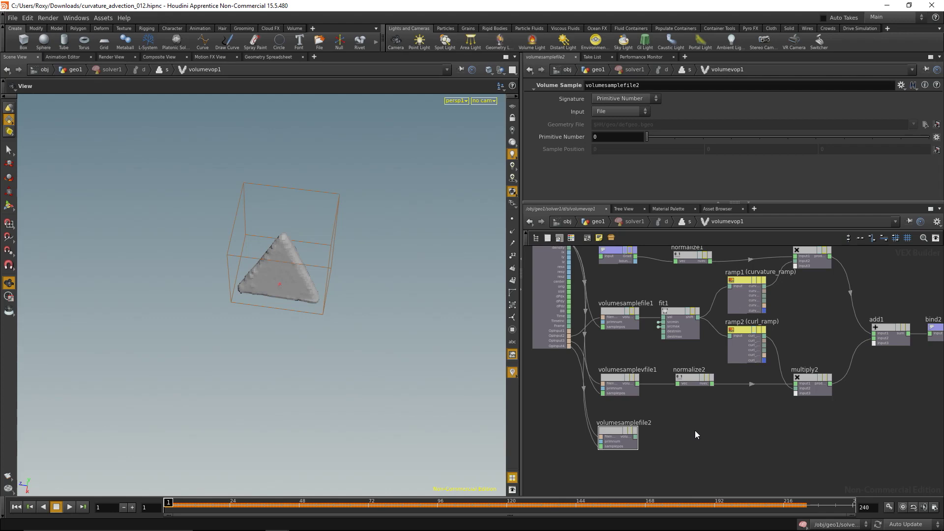
# - Add a Multiply Constant node with multiplier 100000, fed by volumesamplefile2
pyautogui.press('Tab')
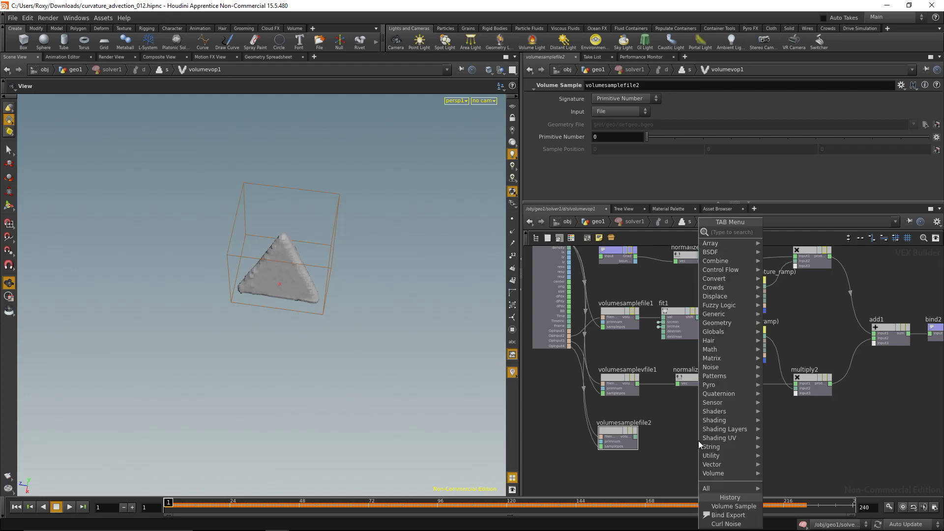
pyautogui.write('multy')
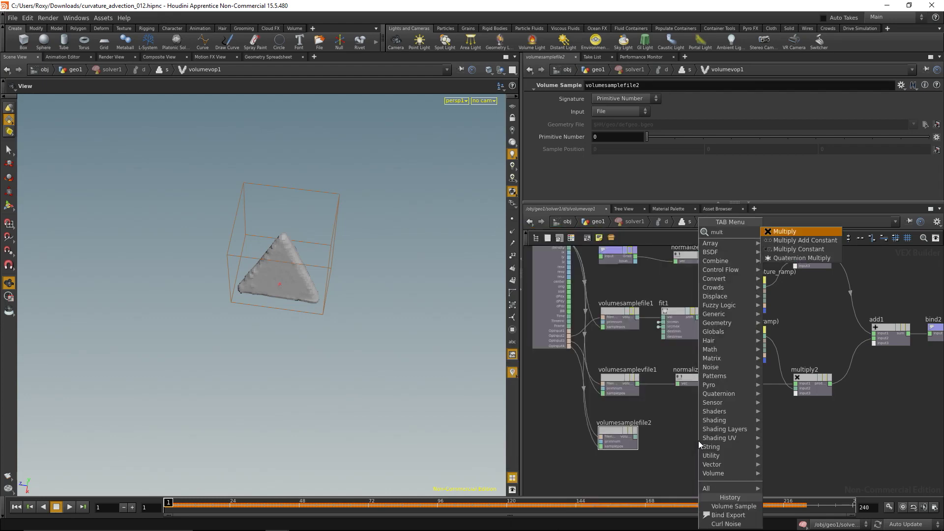
pyautogui.press('Down')
pyautogui.press('Down')
pyautogui.press('Return')
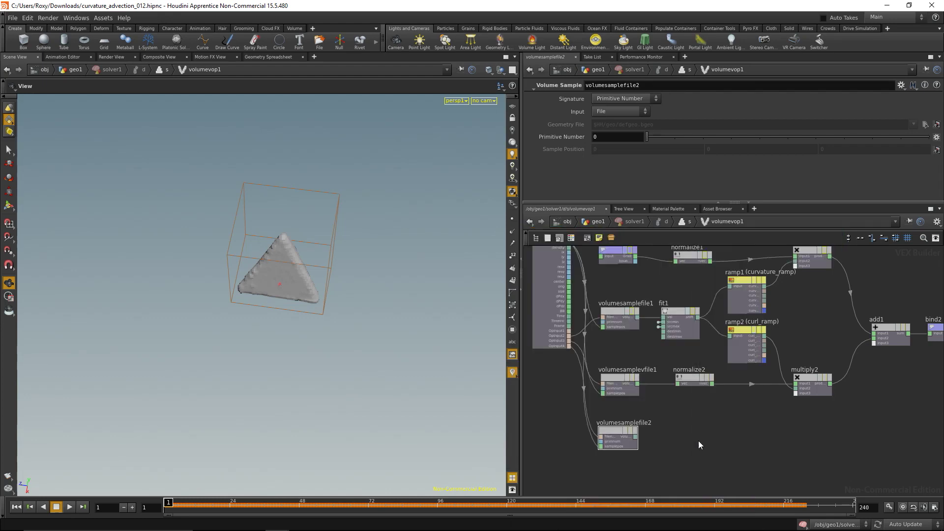
pyautogui.click(698, 441)
pyautogui.moveTo(699, 445); pyautogui.dragTo(697, 438)
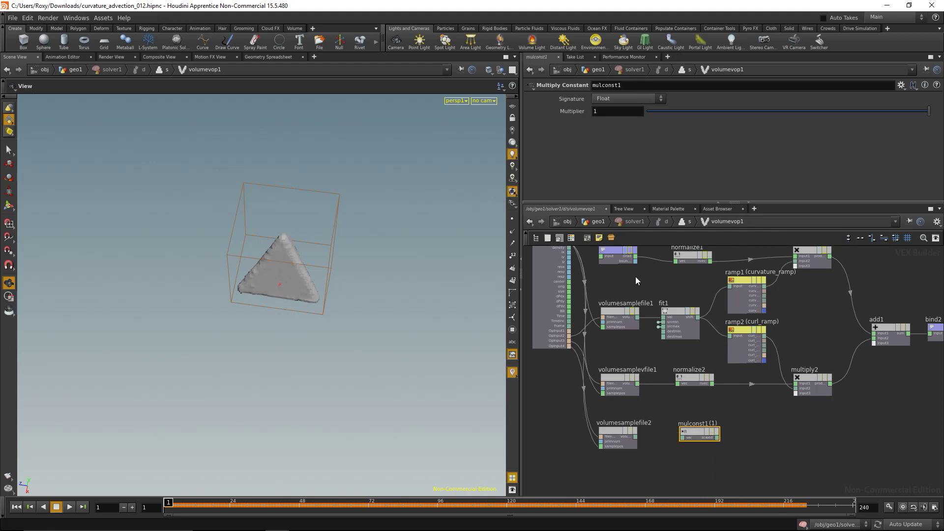
pyautogui.click(613, 111)
pyautogui.write('00000')
pyautogui.click(760, 447)
pyautogui.moveTo(636, 436); pyautogui.dragTo(677, 432)
# - Add a Clamp node fed by mulconst1 and raise mulconst1's multiplier to 10000000
pyautogui.press('Tab')
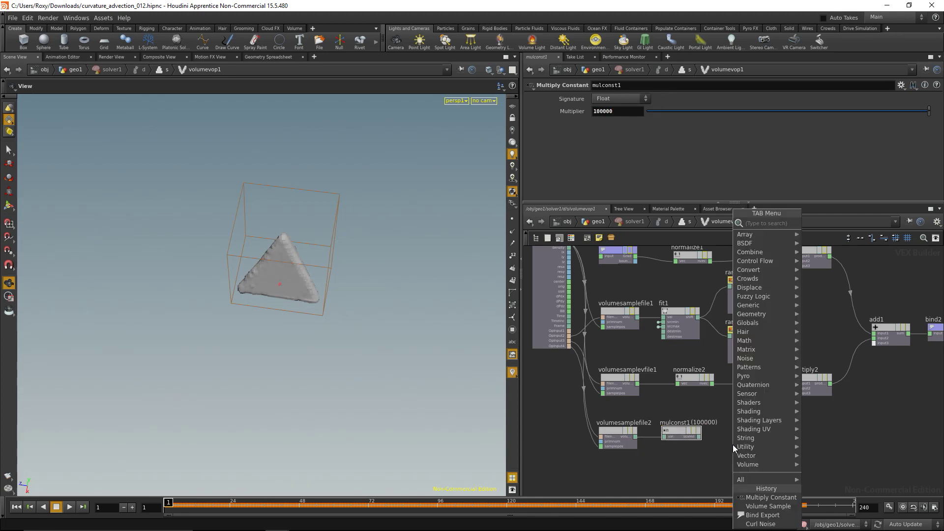
pyautogui.write('clamp')
pyautogui.press('Return')
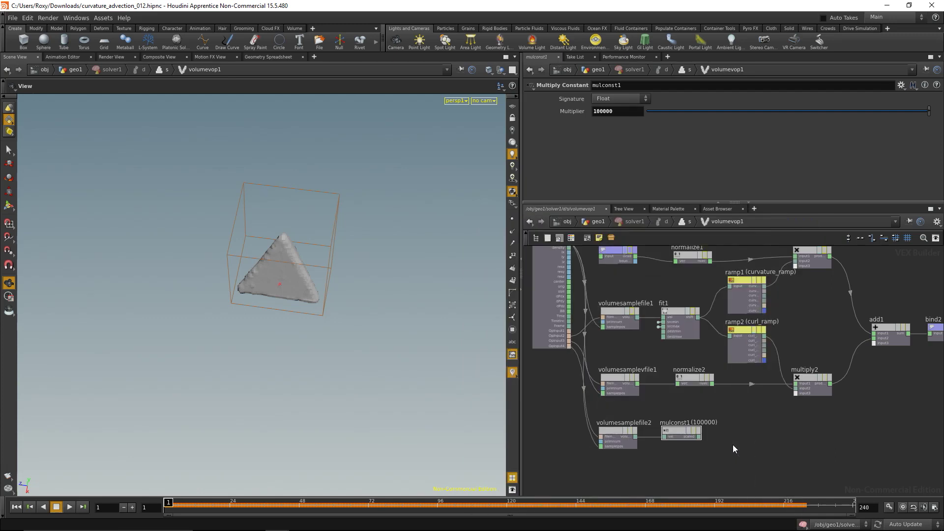
pyautogui.click(741, 437)
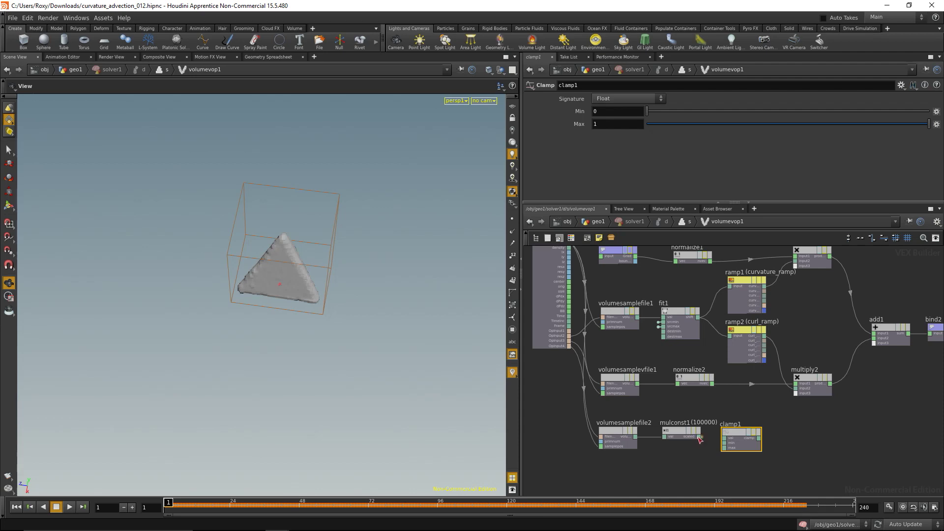
pyautogui.moveTo(700, 437)
pyautogui.mouseDown()
pyautogui.moveTo(733, 435)
pyautogui.moveTo(724, 438)
pyautogui.mouseUp()
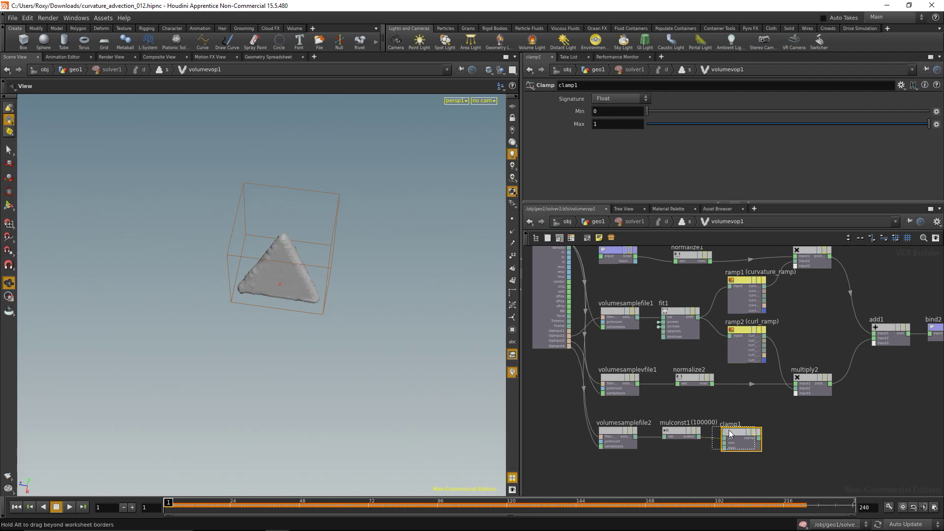
pyautogui.click(683, 433)
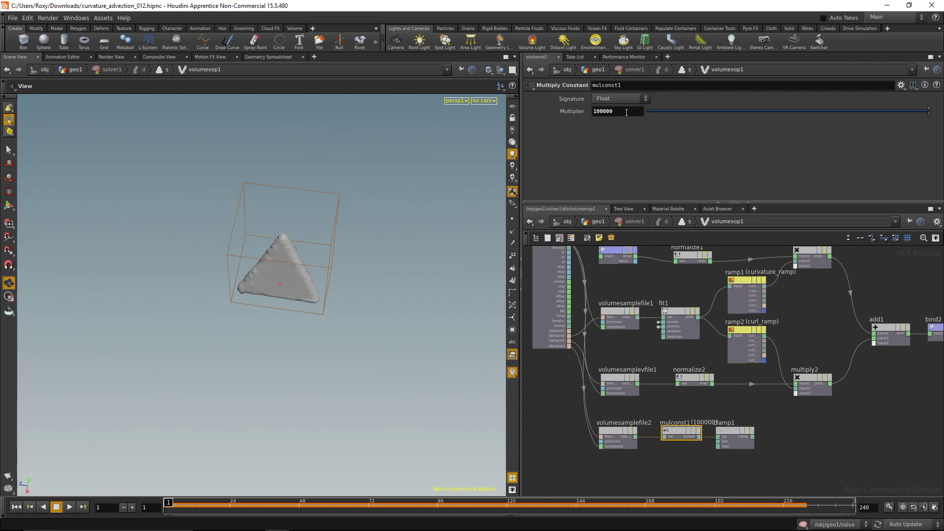
pyautogui.write('00')
pyautogui.press('Return')
pyautogui.moveTo(676, 433); pyautogui.dragTo(667, 433)
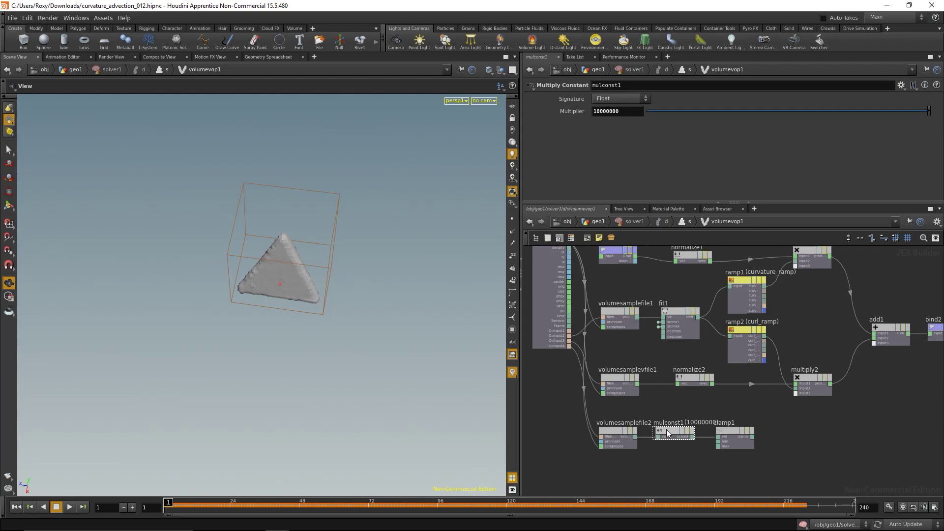
# - Add a Round to Integer node (rint1) below mulconst1
pyautogui.press('Tab')
pyautogui.write('ri')
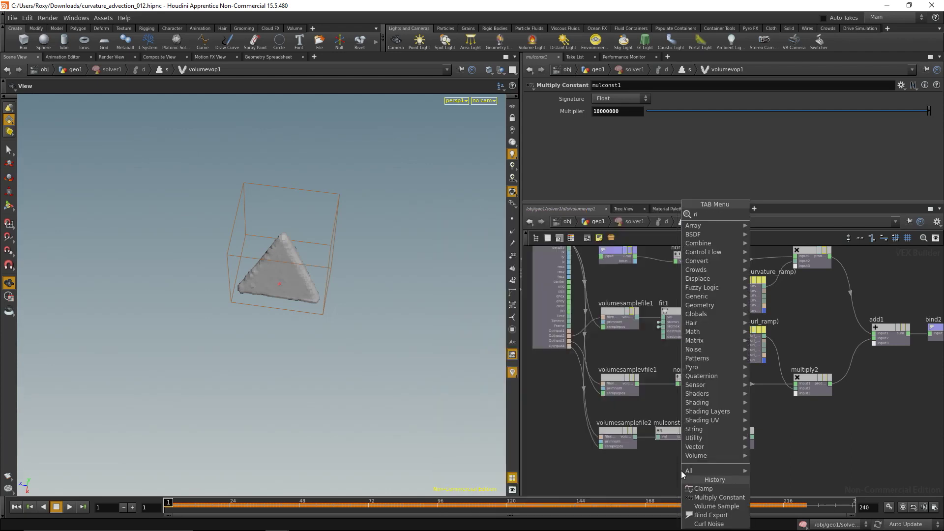
pyautogui.write('n')
pyautogui.press('Down')
pyautogui.press('Down')
pyautogui.press('Return')
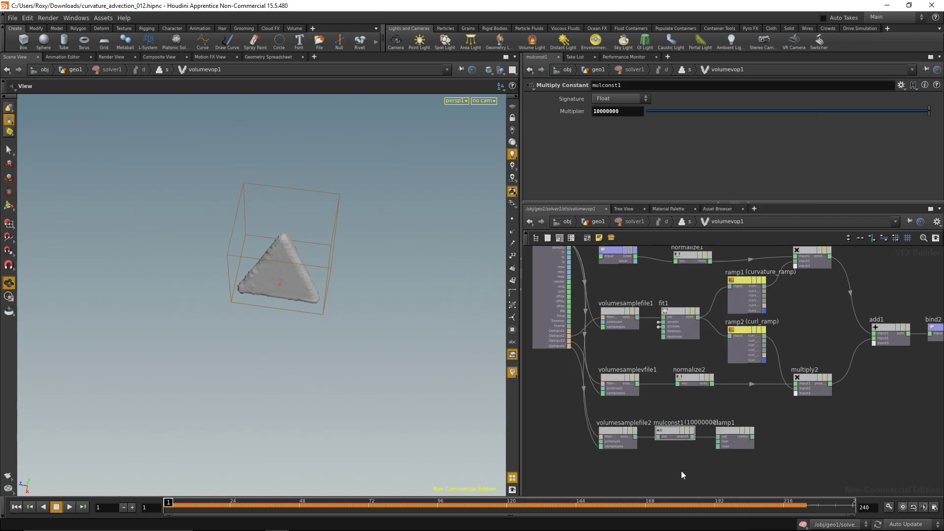
pyautogui.click(681, 470)
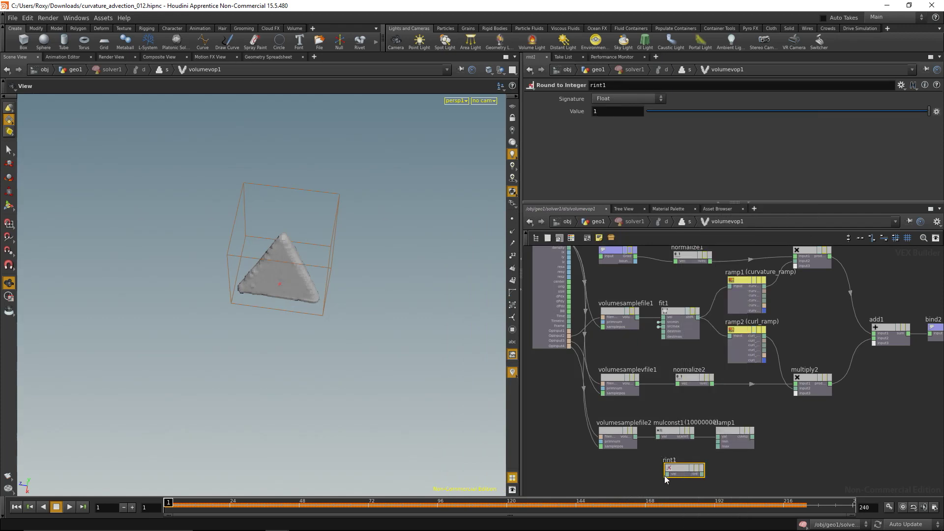
# - Wire rint1 into clamp1, then feed clamp1's output into multiply1's third input
pyautogui.moveTo(662, 471); pyautogui.dragTo(667, 469)
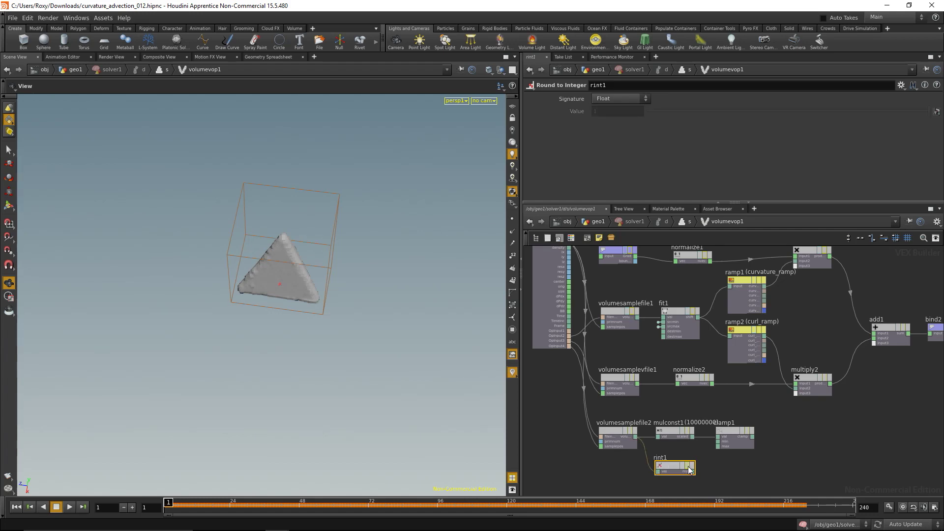
pyautogui.moveTo(722, 447); pyautogui.dragTo(693, 471)
pyautogui.click(726, 433)
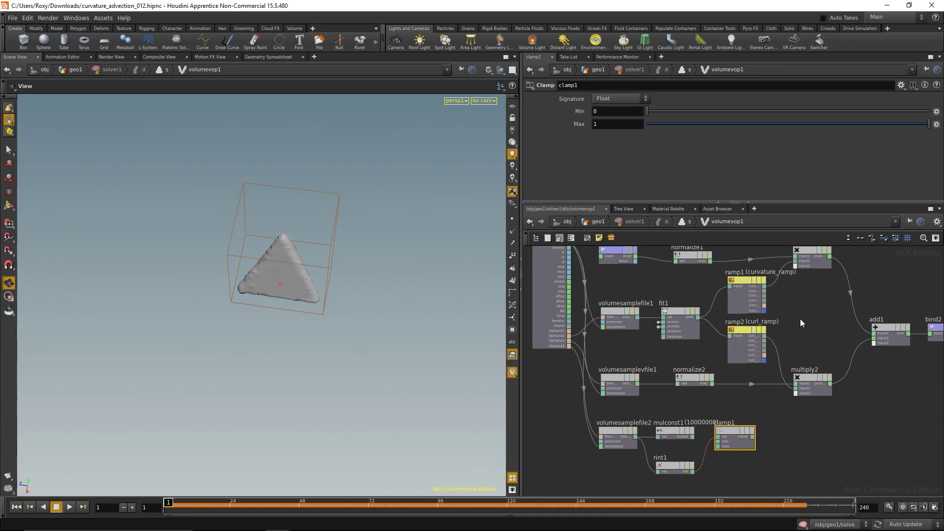
pyautogui.moveTo(812, 294); pyautogui.dragTo(812, 315, button='middle')
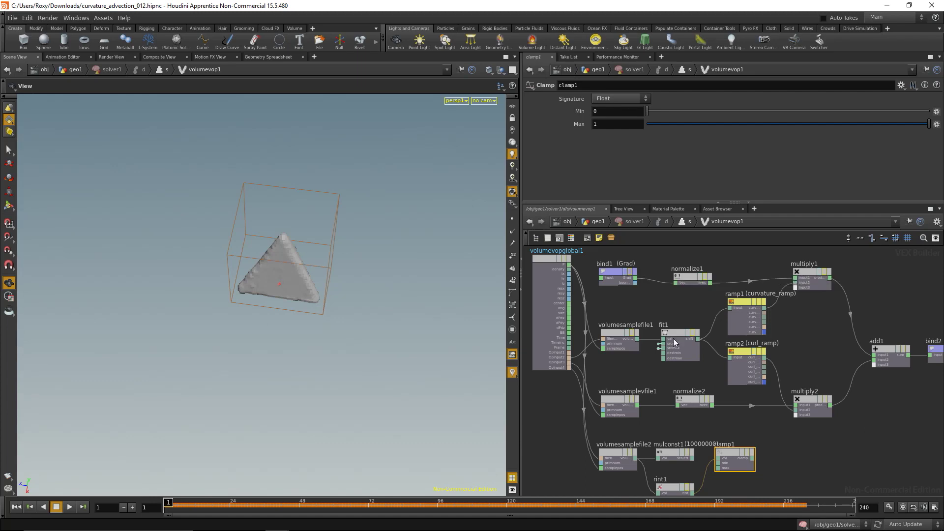
pyautogui.moveTo(755, 459); pyautogui.dragTo(795, 288)
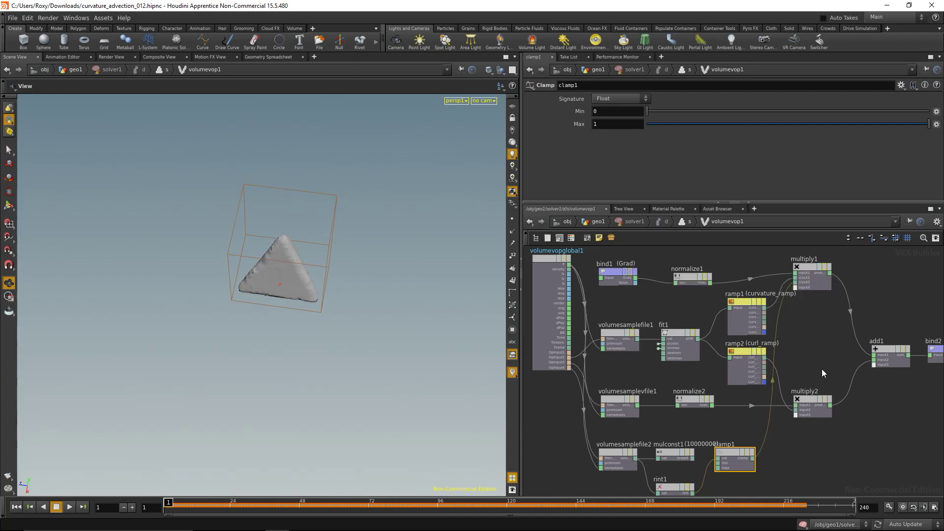
# - In geo1, display solver1, play the simulation briefly, and return to frame 1
pyautogui.click(597, 221)
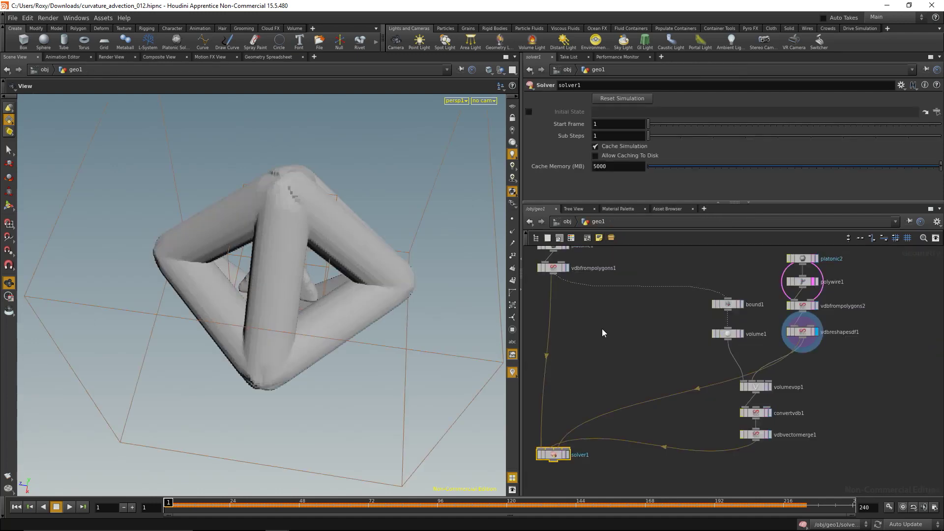
pyautogui.click(567, 455)
pyautogui.press('Up')
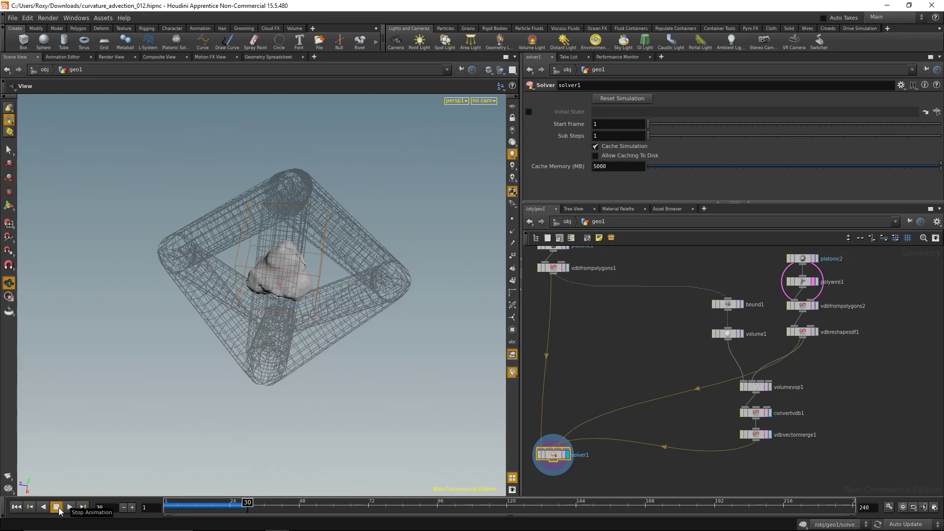
pyautogui.click(16, 507)
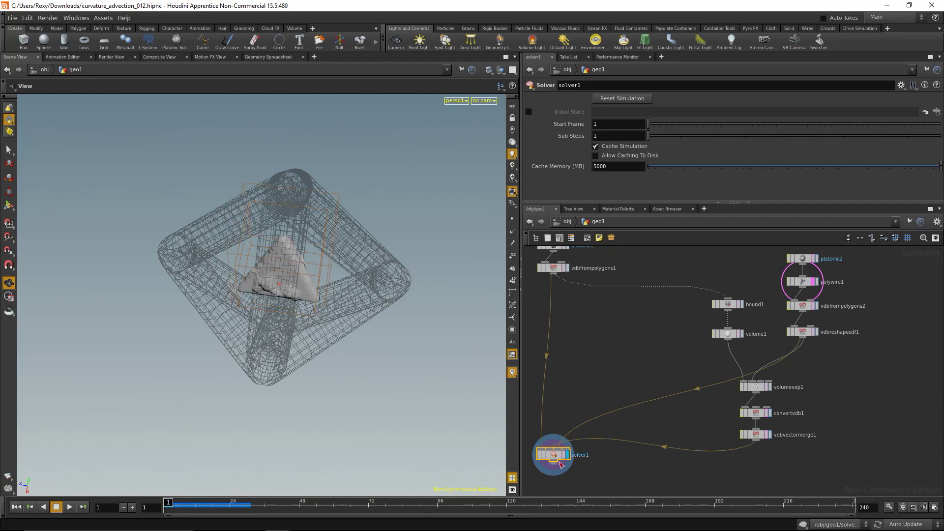
# - Inside solver1's volumevop1, wire mulconst1 into clamp1's value input, then return to geo1
pyautogui.doubleClick(554, 454)
pyautogui.scroll(-2, 782, 429)
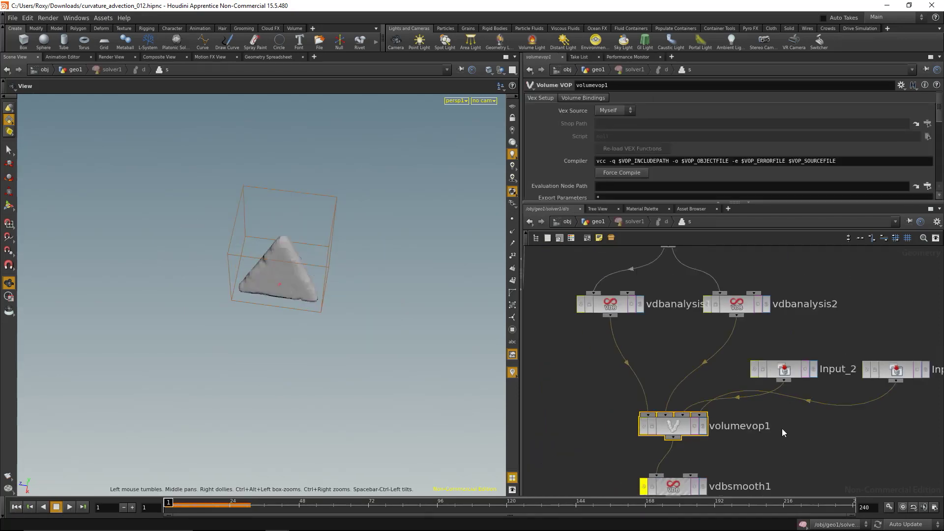
pyautogui.moveTo(804, 432); pyautogui.dragTo(706, 434, button='middle')
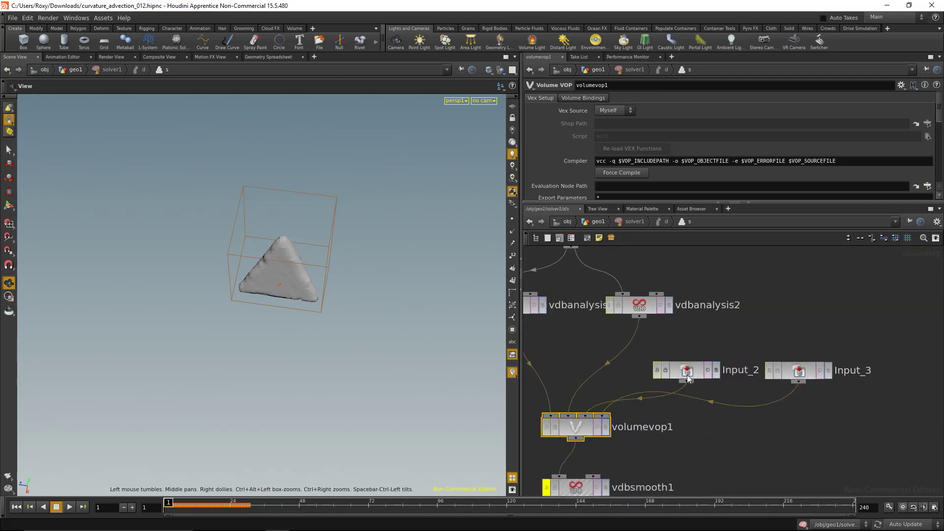
pyautogui.moveTo(686, 372); pyautogui.dragTo(675, 352)
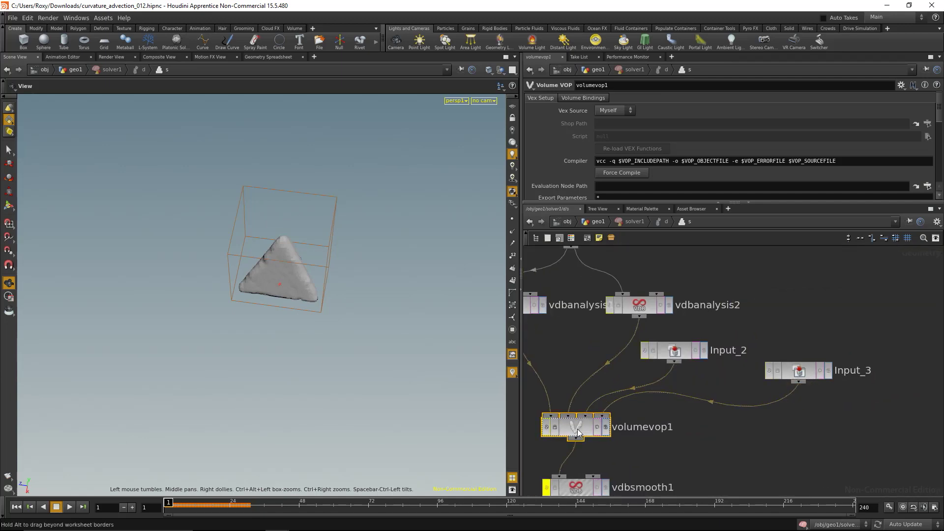
pyautogui.doubleClick(604, 426)
pyautogui.click(615, 454)
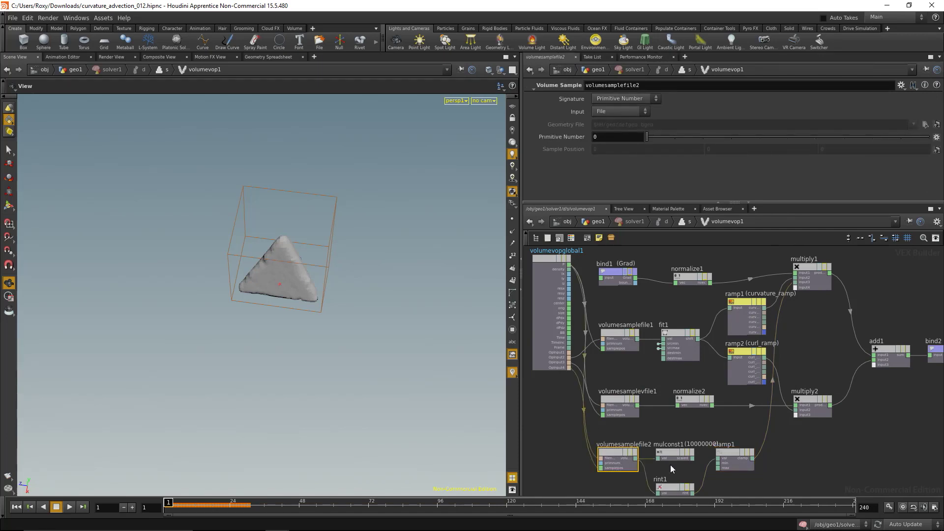
pyautogui.moveTo(693, 459); pyautogui.dragTo(719, 462)
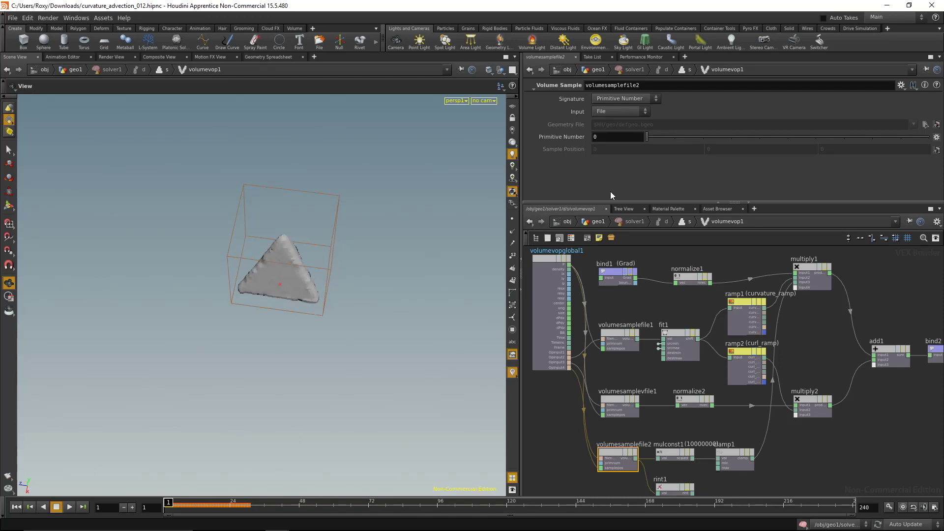
pyautogui.click(596, 221)
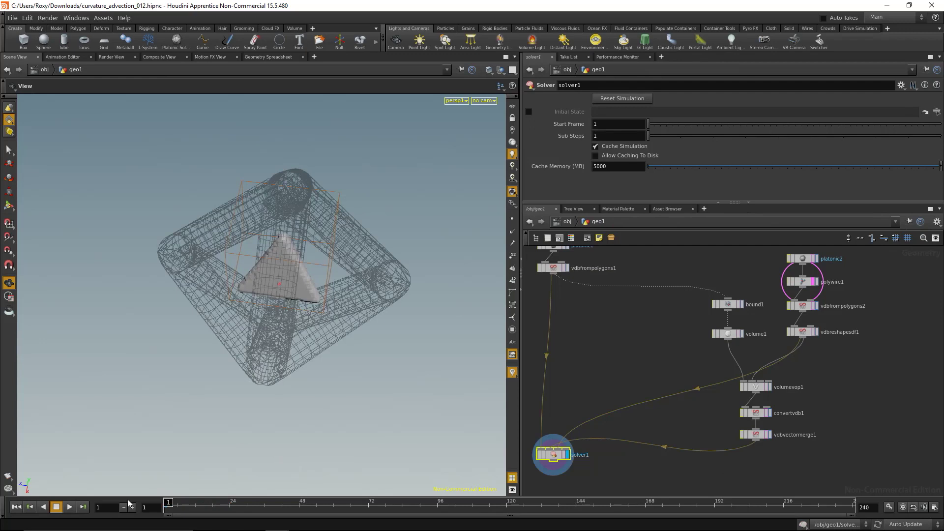
# - Play the simulation to frame 193 and orbit around the billowing cloud
pyautogui.click(70, 509)
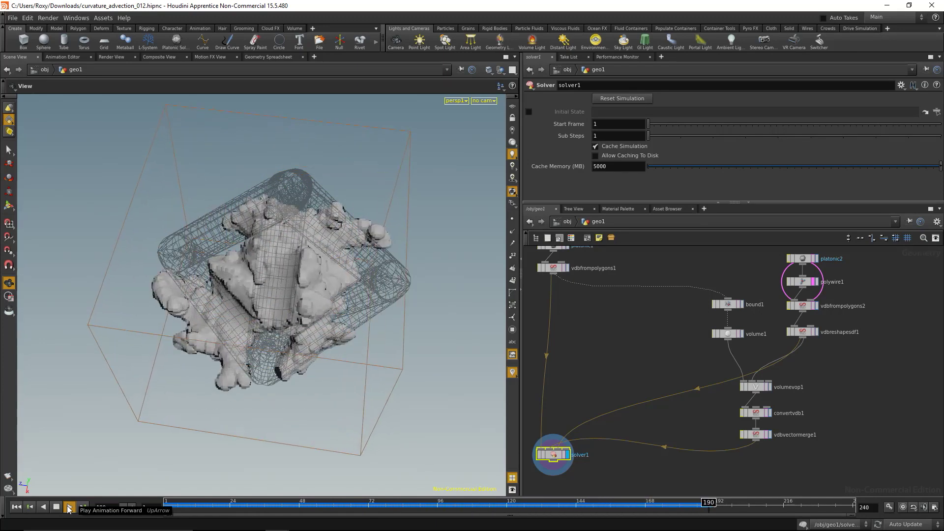
pyautogui.click(57, 507)
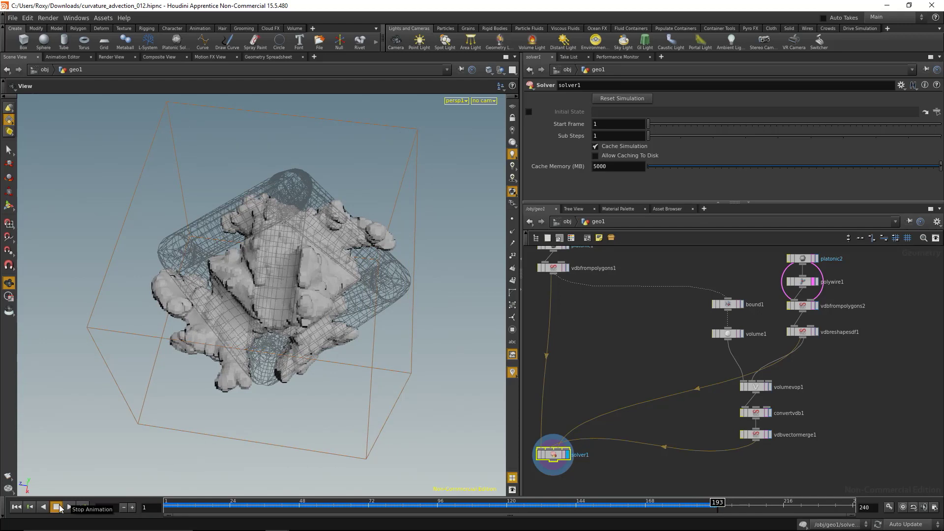
pyautogui.moveTo(162, 222); pyautogui.dragTo(409, 248)
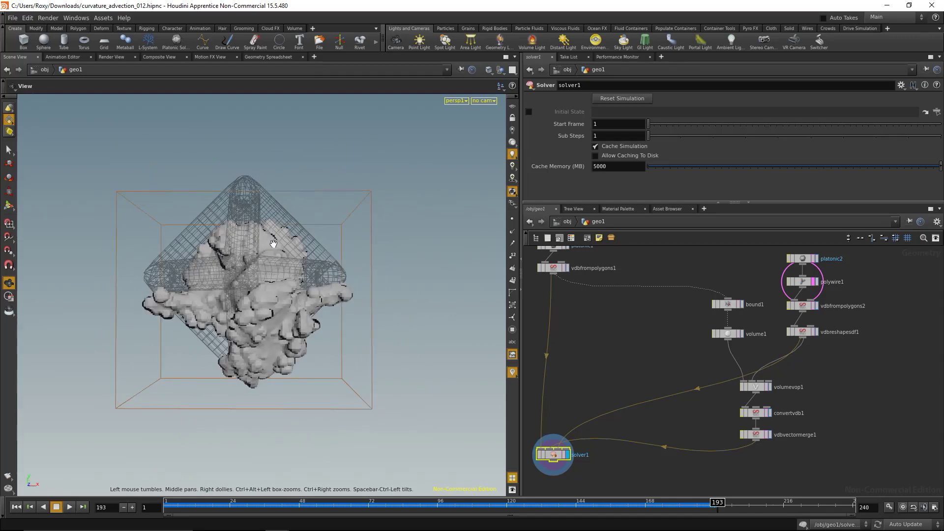
pyautogui.moveTo(273, 243); pyautogui.dragTo(279, 270)
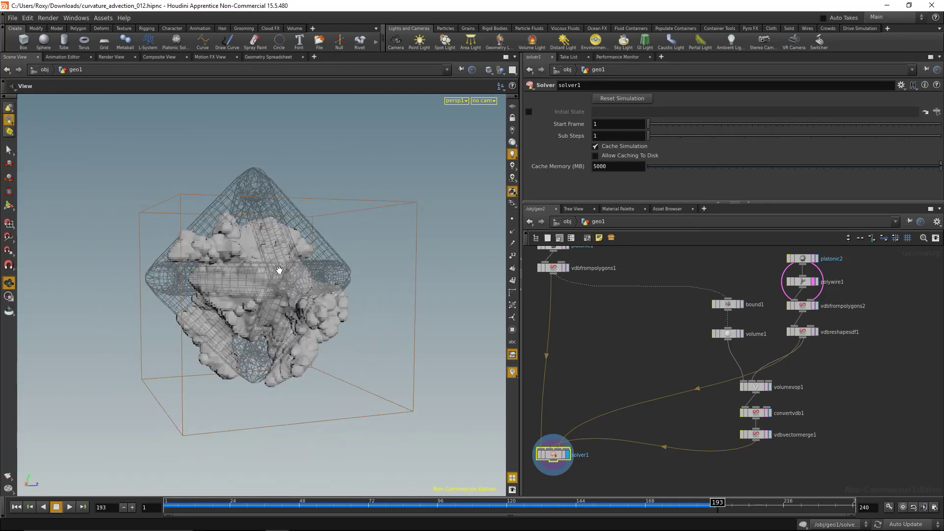